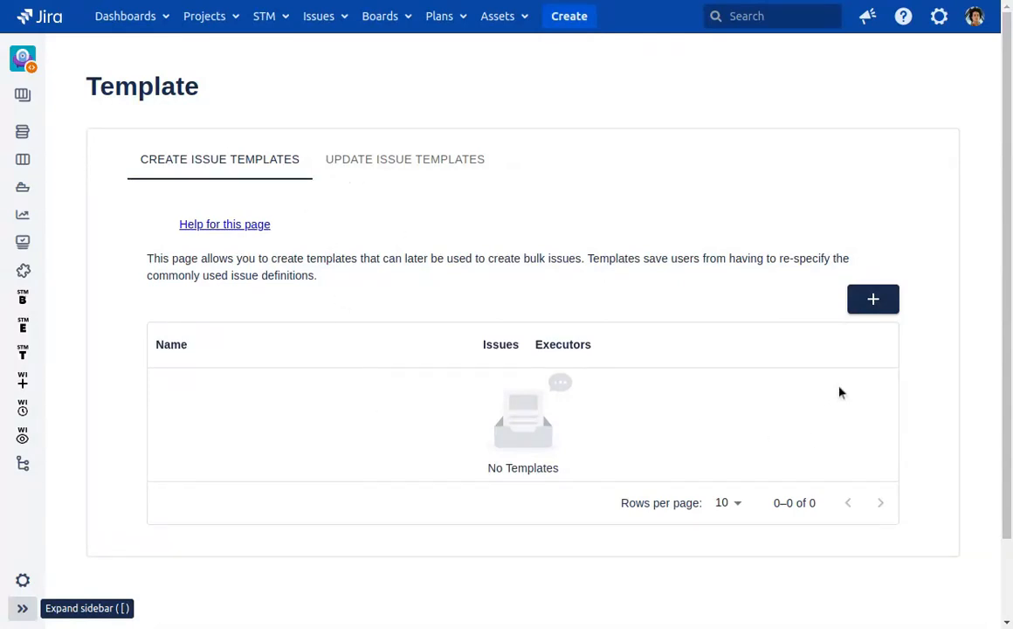
Start a new issue template and name it "Demo Template".
left_click(873, 299)
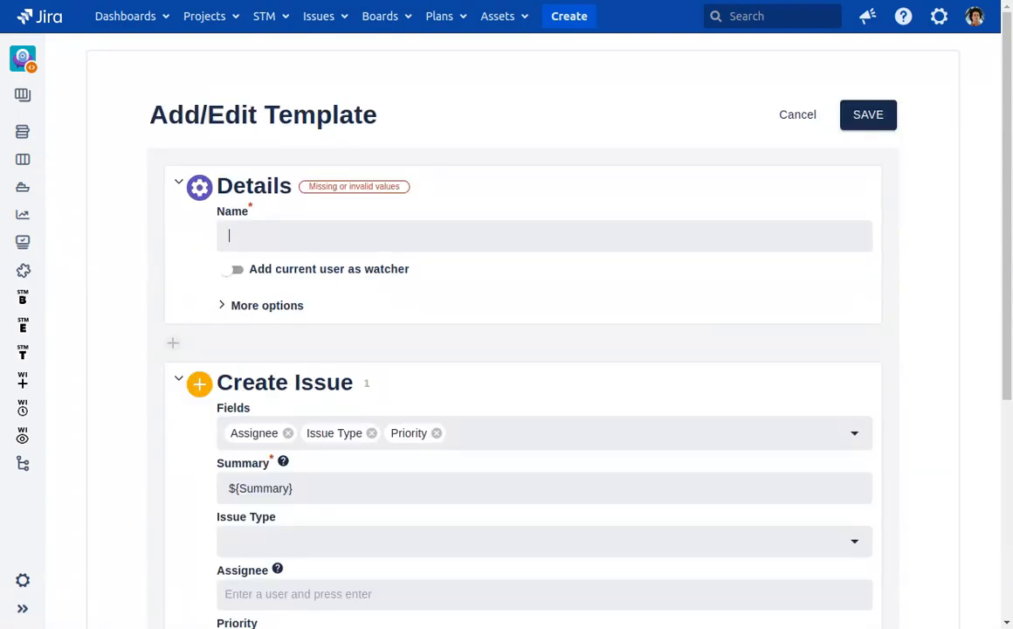
type("Demo Tem")
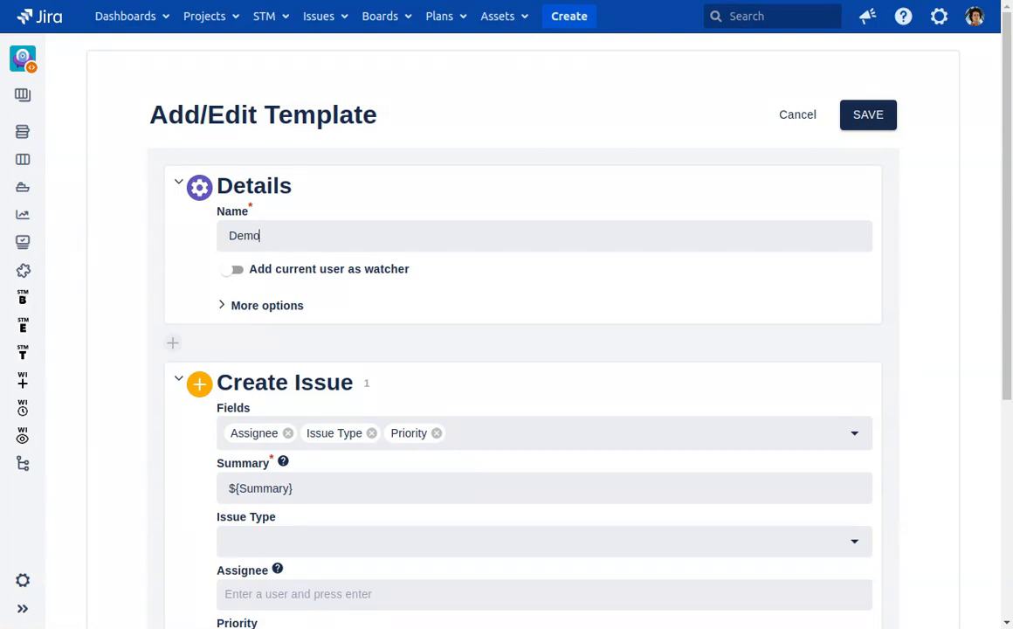
type("plate")
Extend the summary of the first Create Issue section to "${Summary} - Development".
scroll(362, 297, "down", 5)
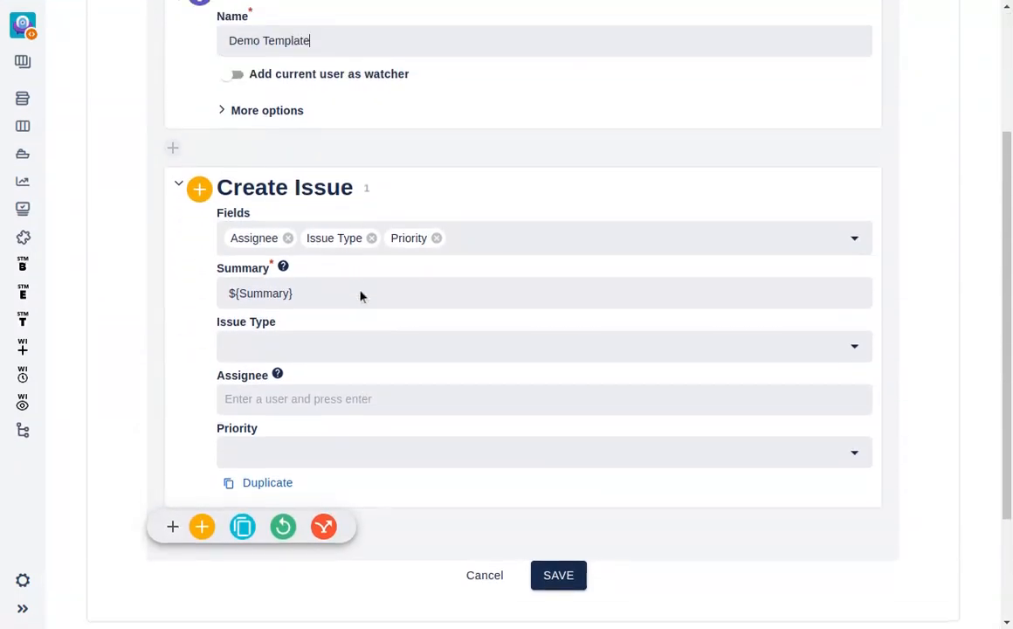
left_click(360, 293)
type("- Development")
left_click(299, 294)
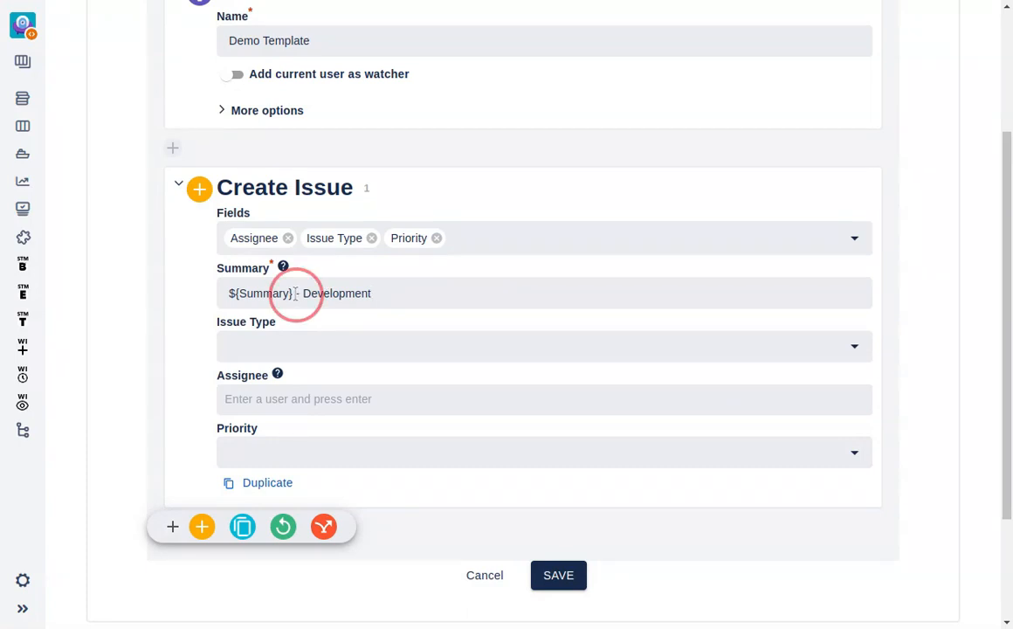
key("shift+Home")
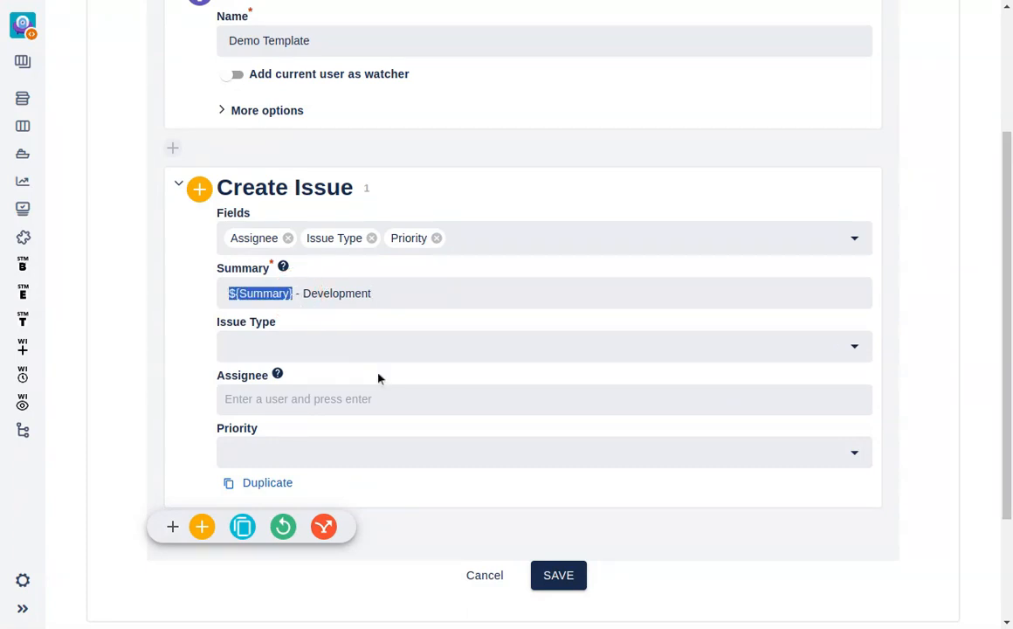
left_click(381, 295)
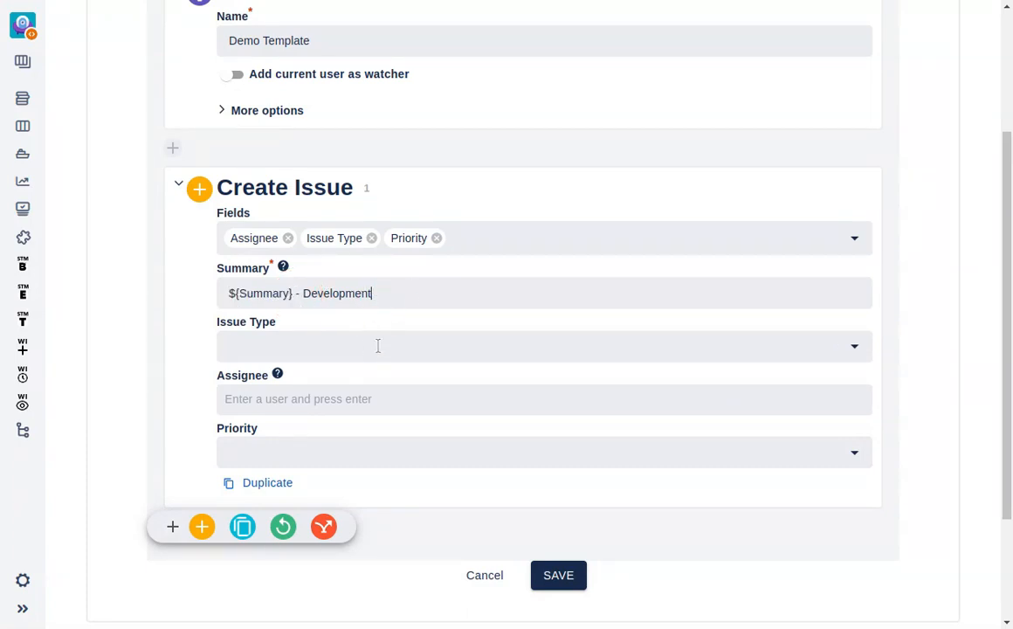
Add a second Create Issue section to the template with the summary "${Summary} - Testing".
left_click(202, 526)
scroll(341, 406, "down", 3)
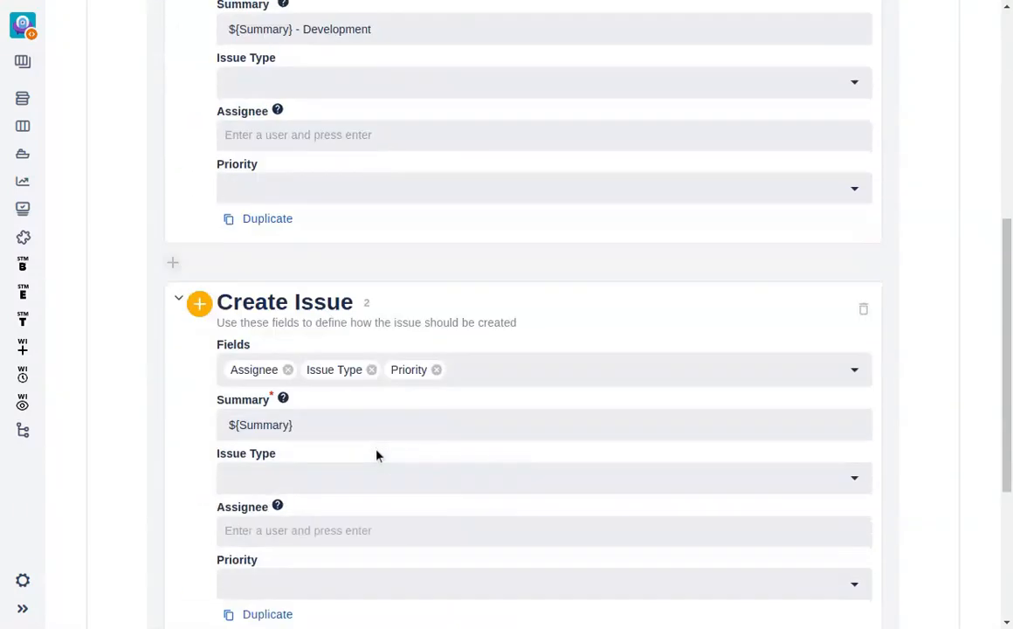
left_click(351, 412)
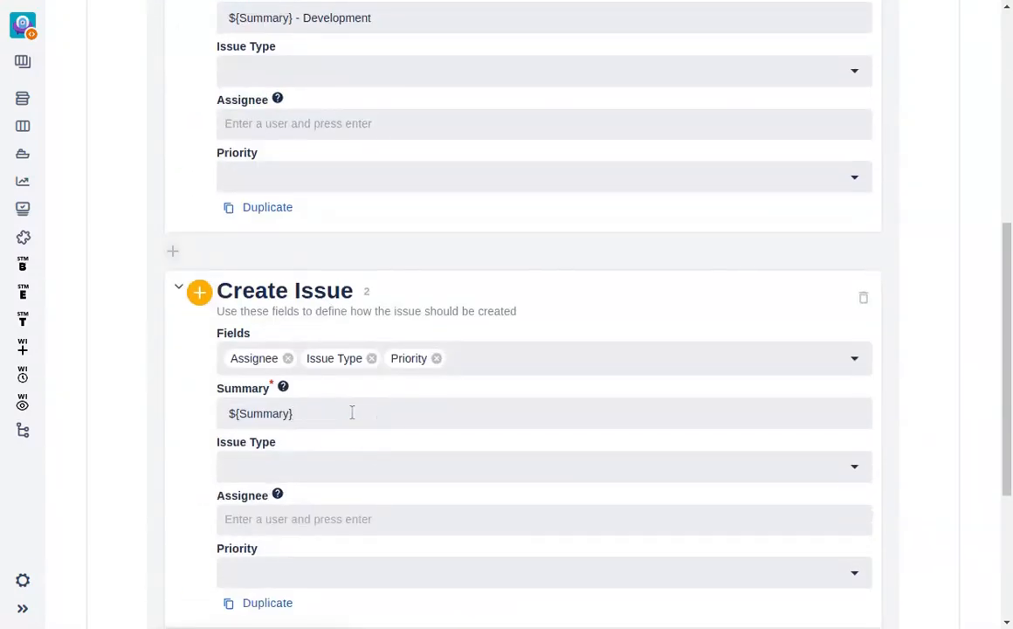
type("- Testing")
Set the issue type of the first Create Issue section, the Development one, to Story.
scroll(580, 416, "up", 3)
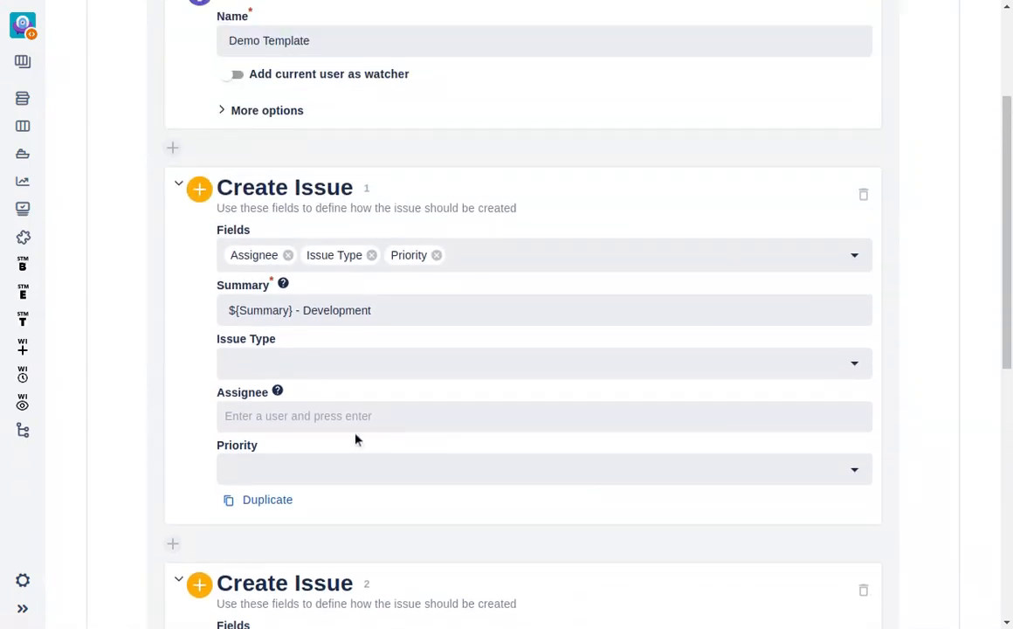
left_click(357, 360)
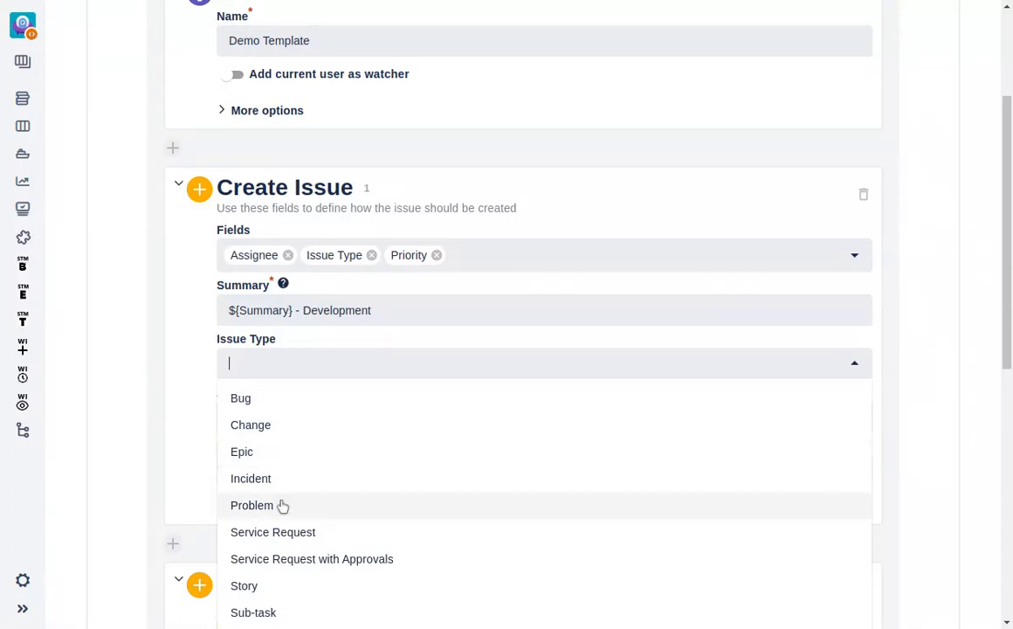
left_click(276, 599)
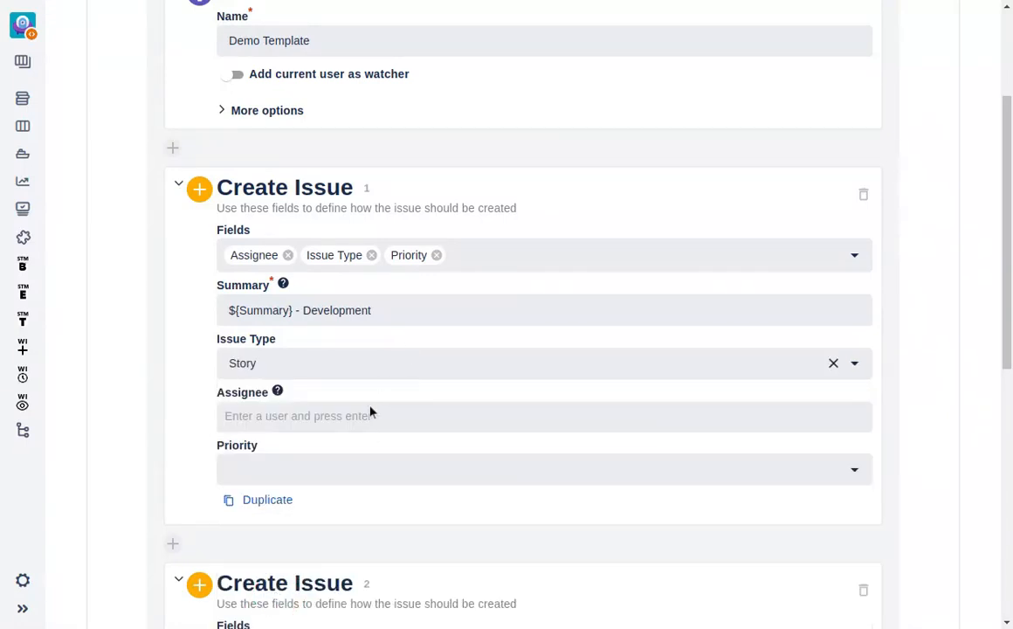
Examine which fields can be included in the first Create Issue section.
left_click(502, 254)
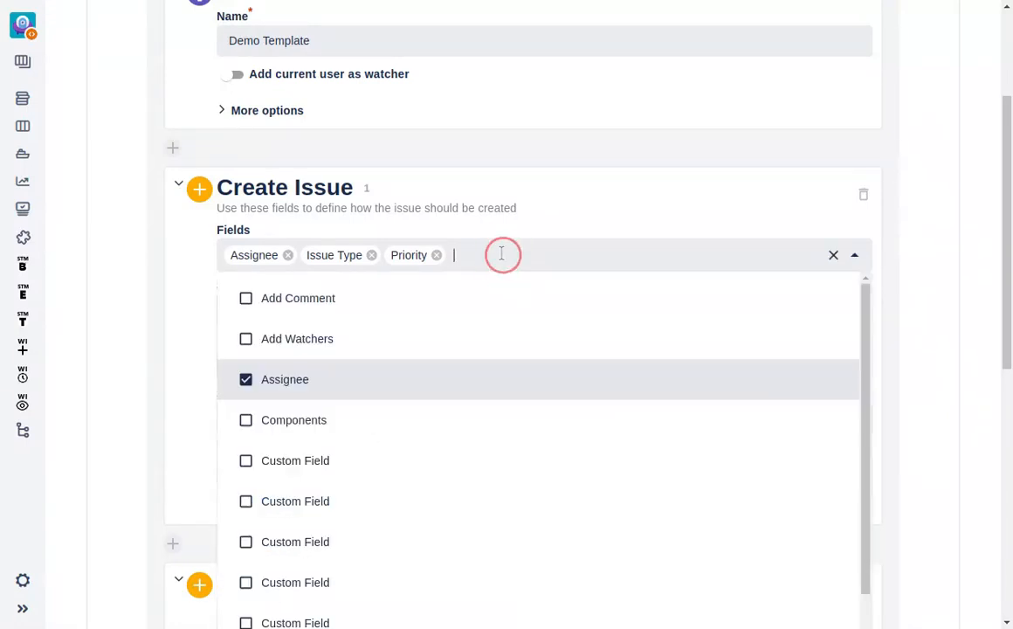
scroll(489, 440, "down", 5)
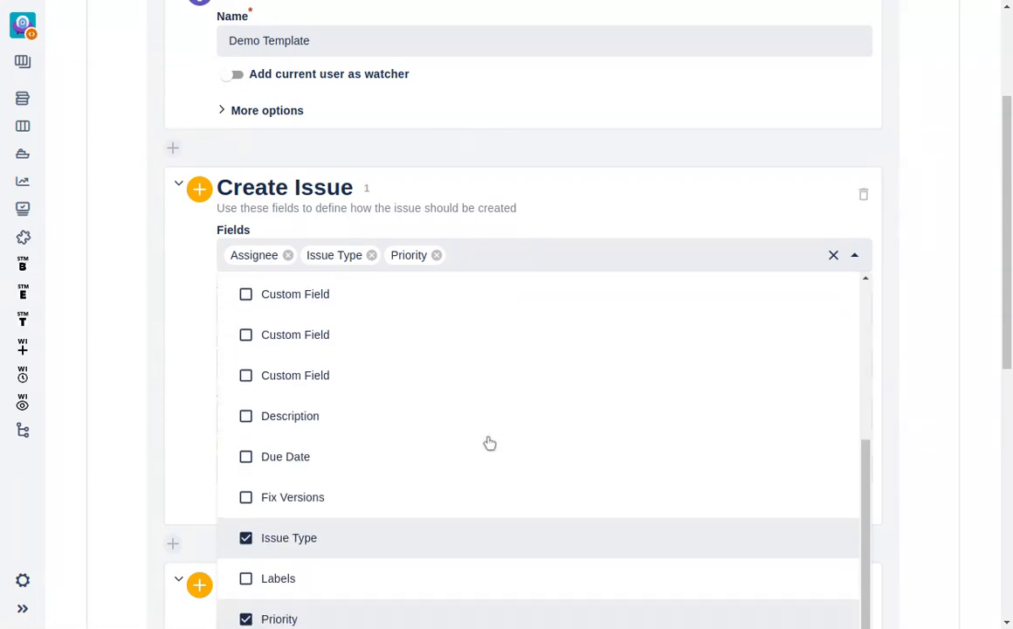
scroll(489, 443, "down", 1)
scroll(492, 441, "up", 4)
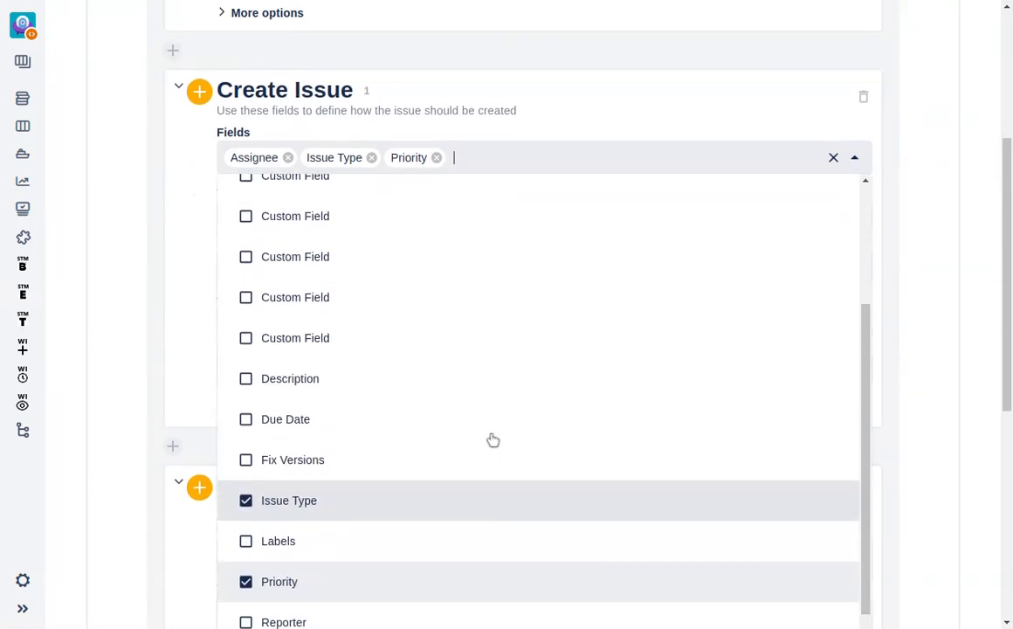
scroll(493, 439, "up", 1)
left_click(940, 127)
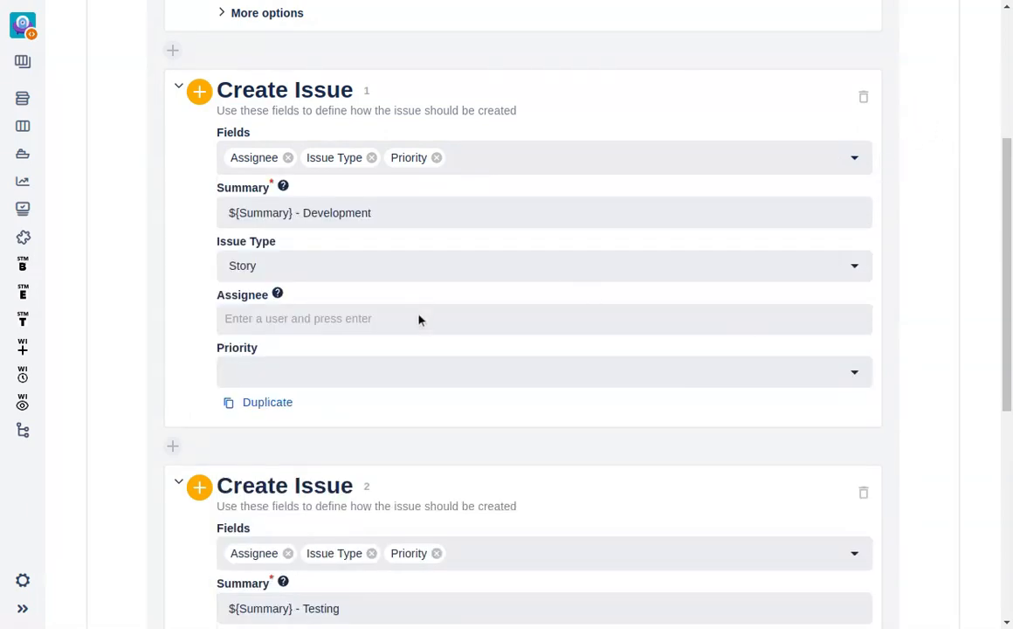
Add a Copy From Parent section to the template and select Reporter as the field to copy.
scroll(419, 320, "down", 5)
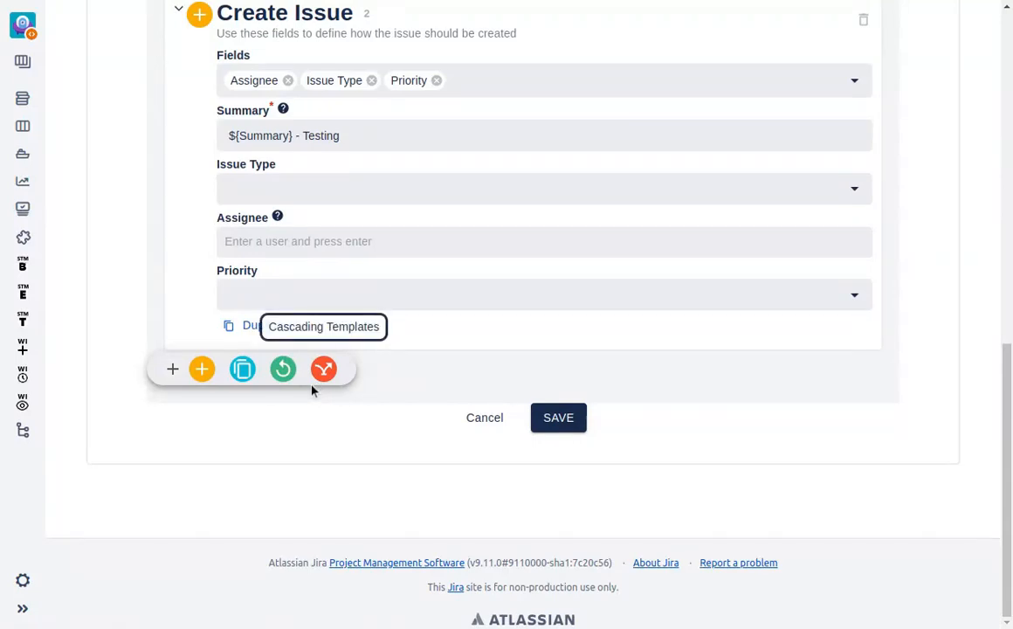
left_click(245, 369)
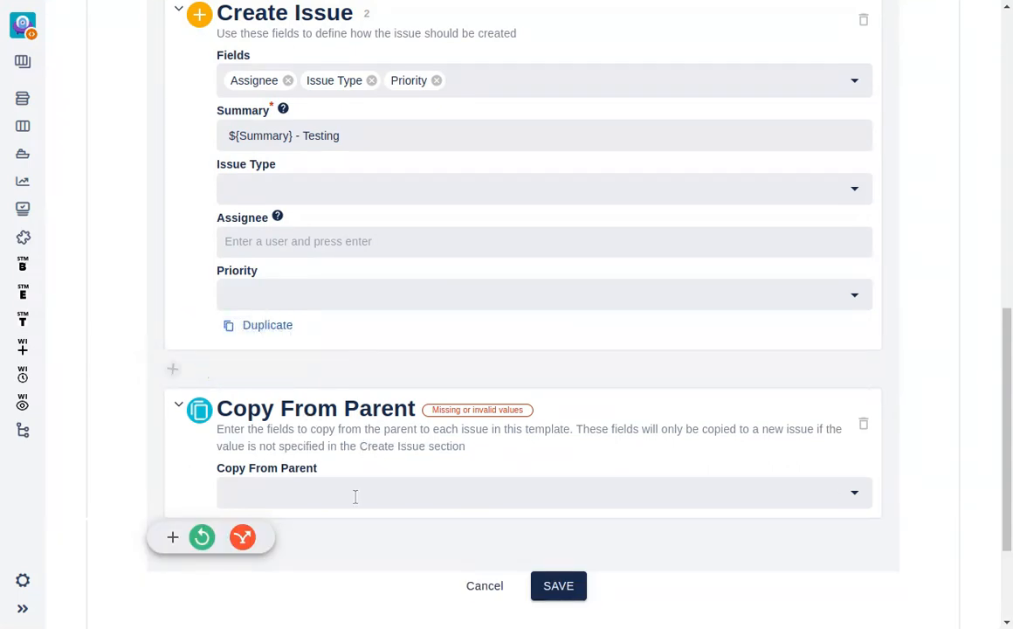
left_click(355, 497)
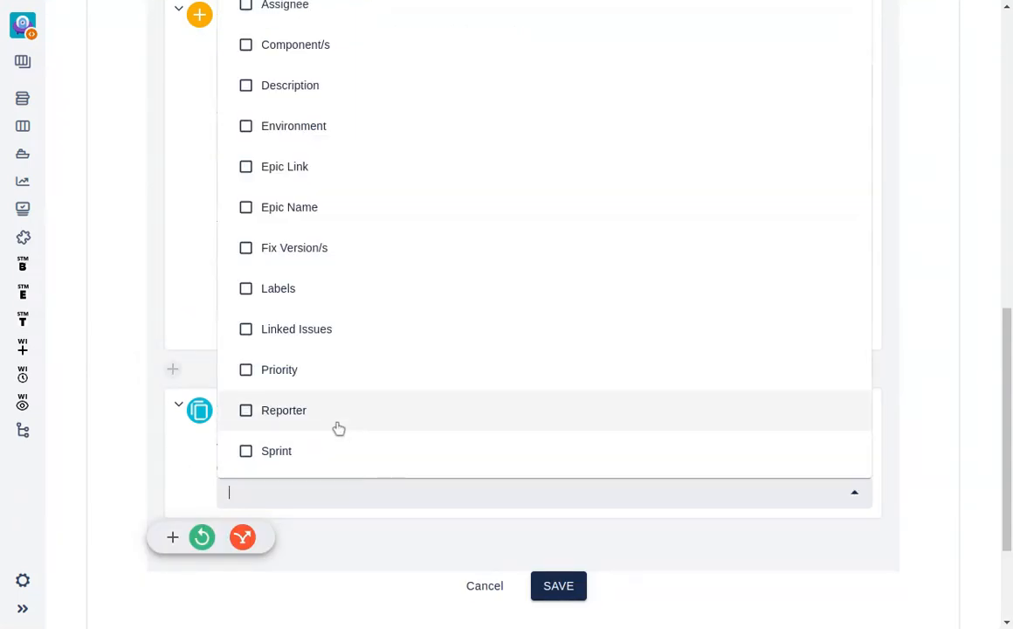
left_click(299, 411)
left_click(400, 538)
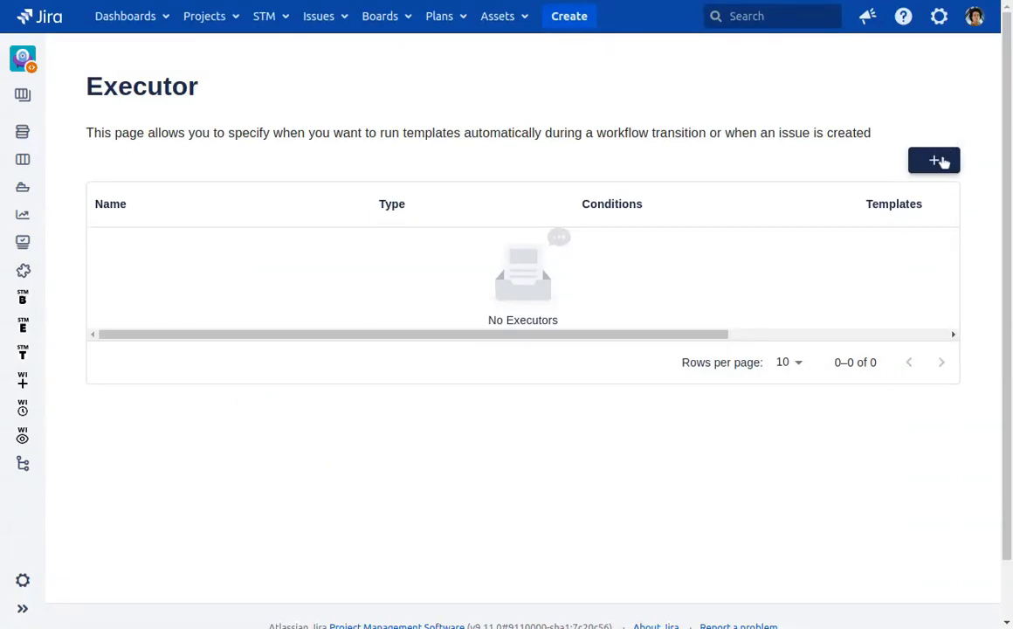
Start a new executor and name it "Demo to In Progress".
left_click(936, 161)
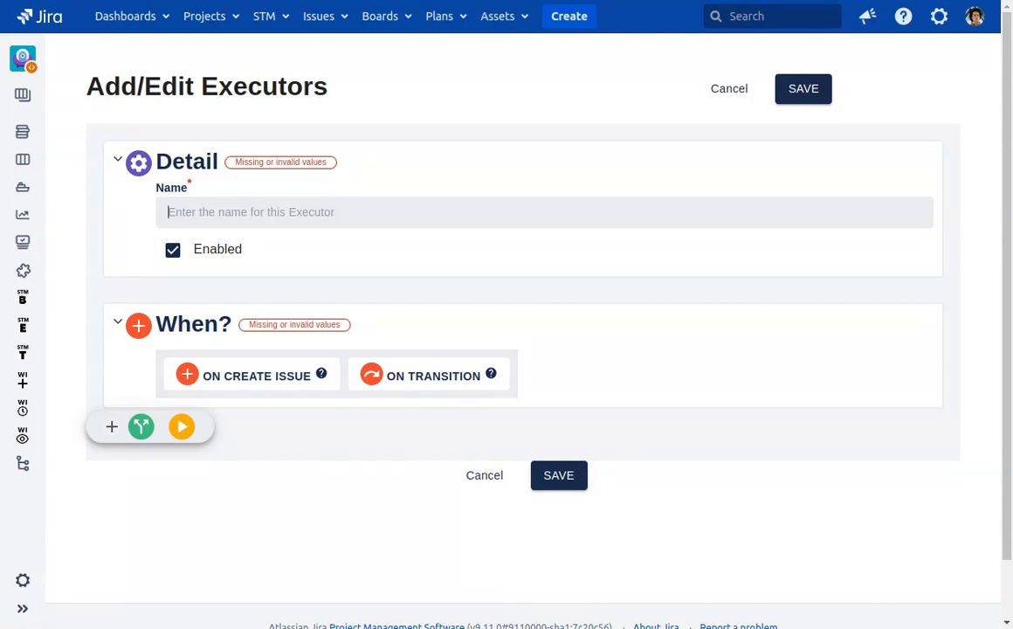
type("Demo ")
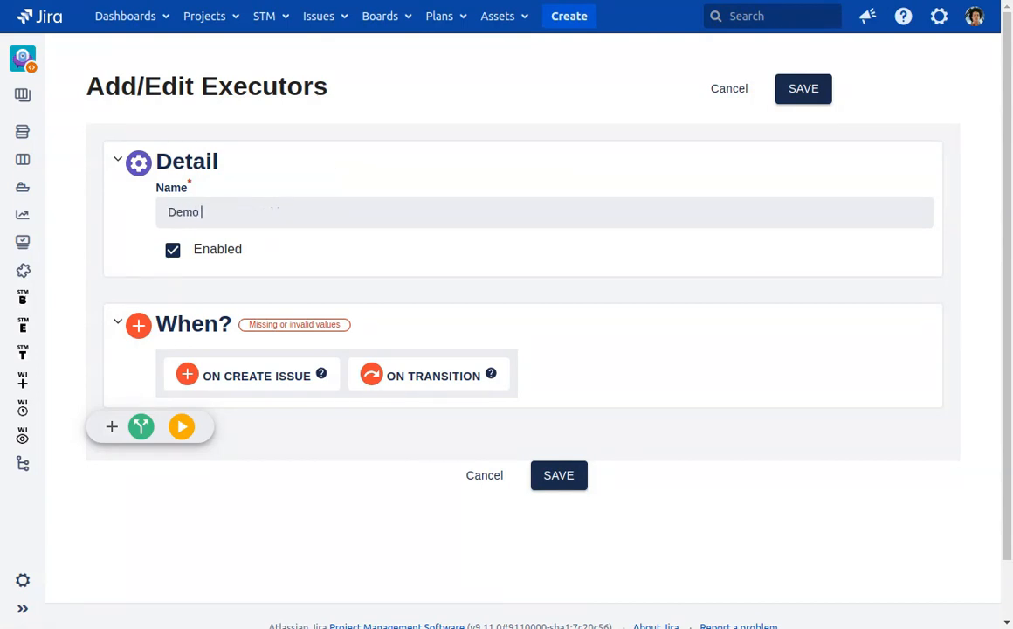
type("to In Progress")
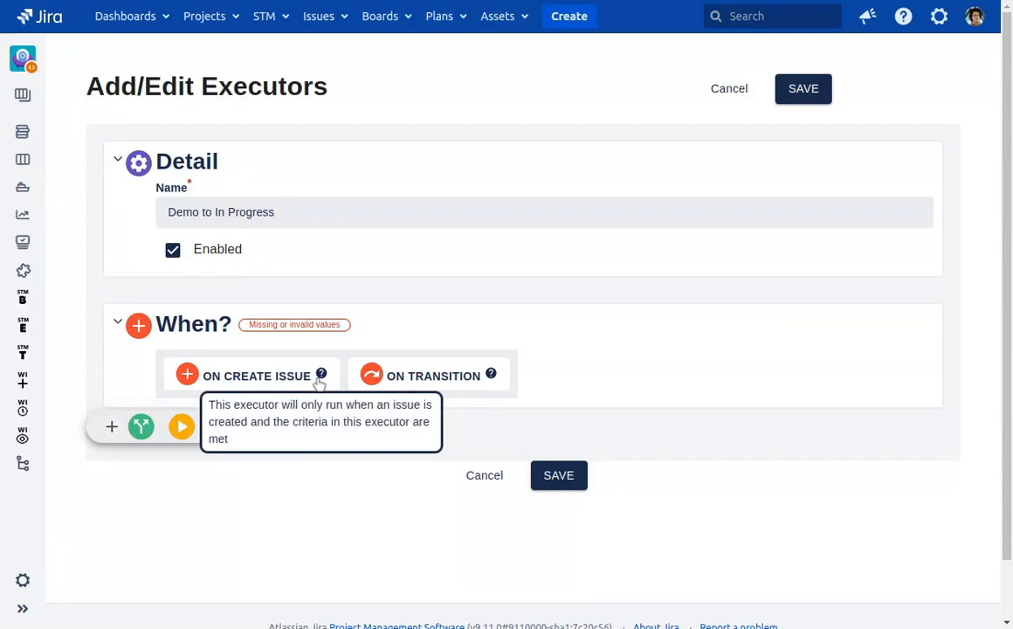
Make the executor run on transition, with In Progress as the To Status.
left_click(407, 374)
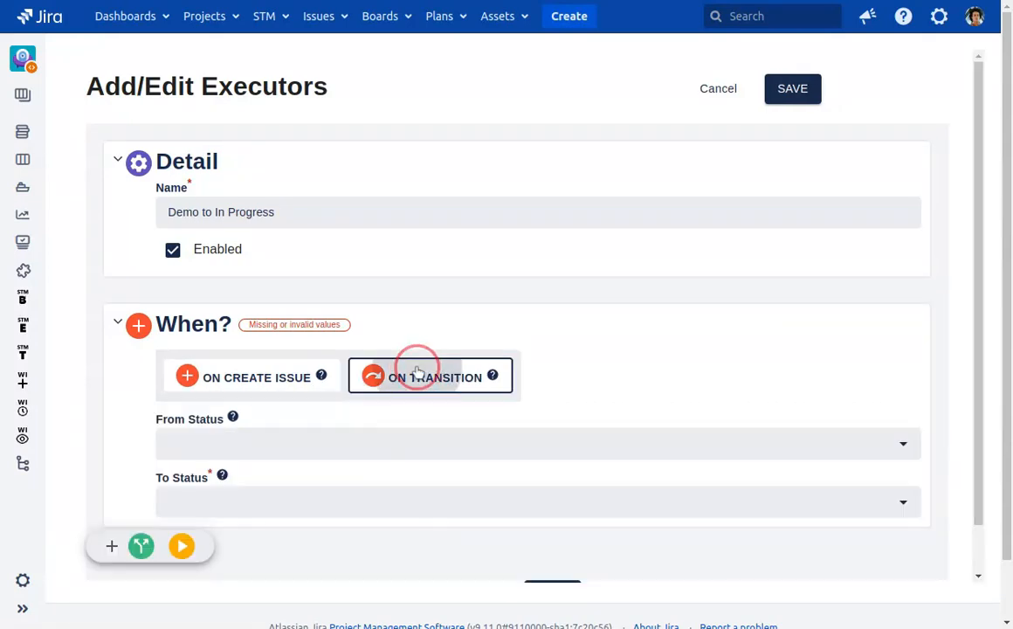
left_click(308, 494)
left_click(267, 564)
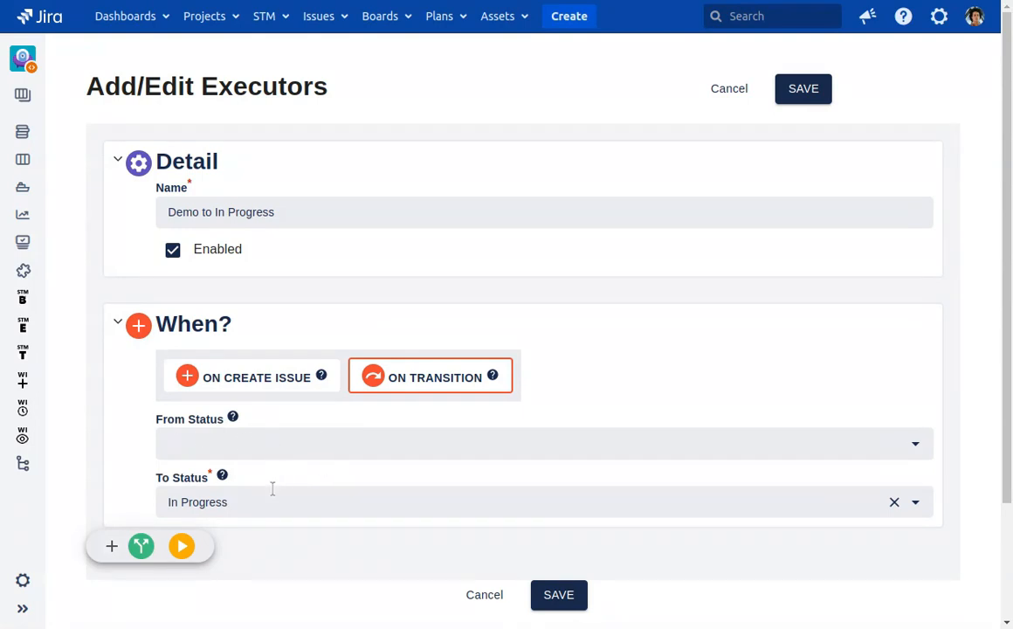
Add a Create Linked Issues action to the executor with Demo Template as the template to execute.
scroll(353, 481, "down", 3)
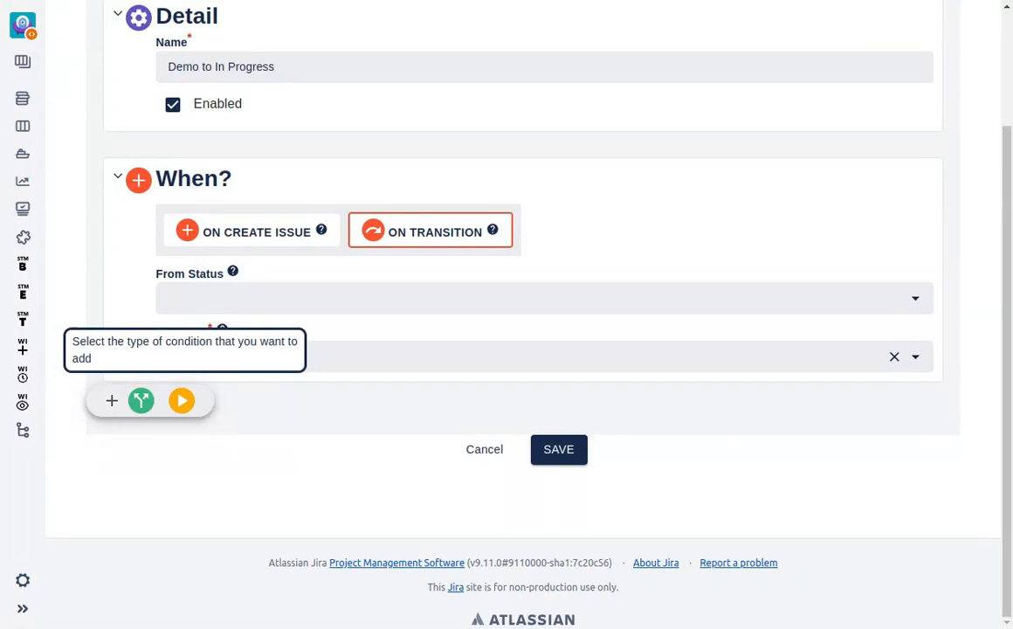
left_click(181, 401)
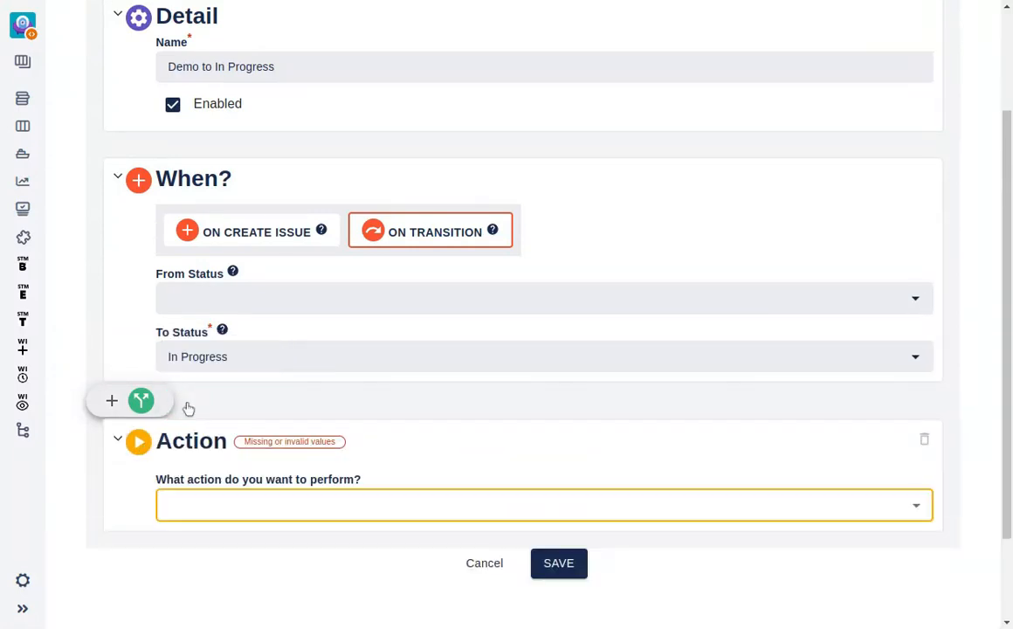
left_click(315, 512)
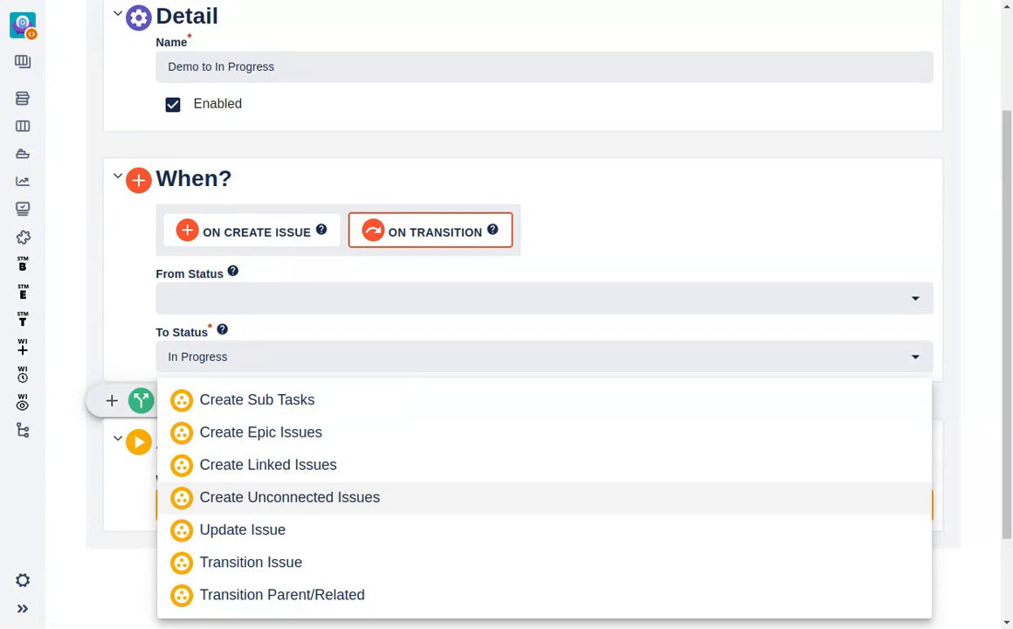
left_click(370, 466)
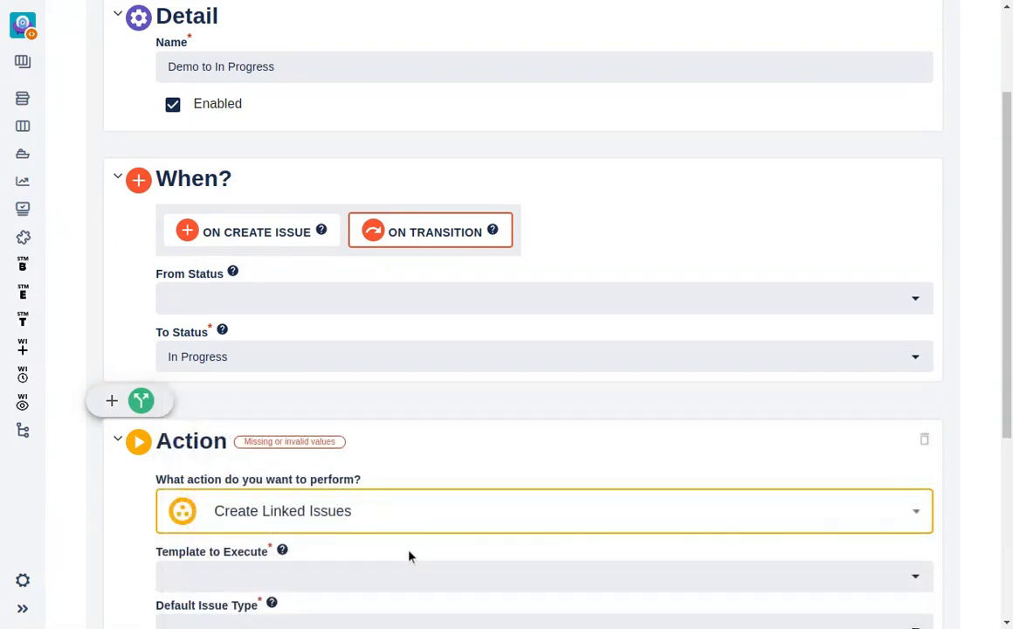
left_click(372, 572)
scroll(373, 570, "down", 5)
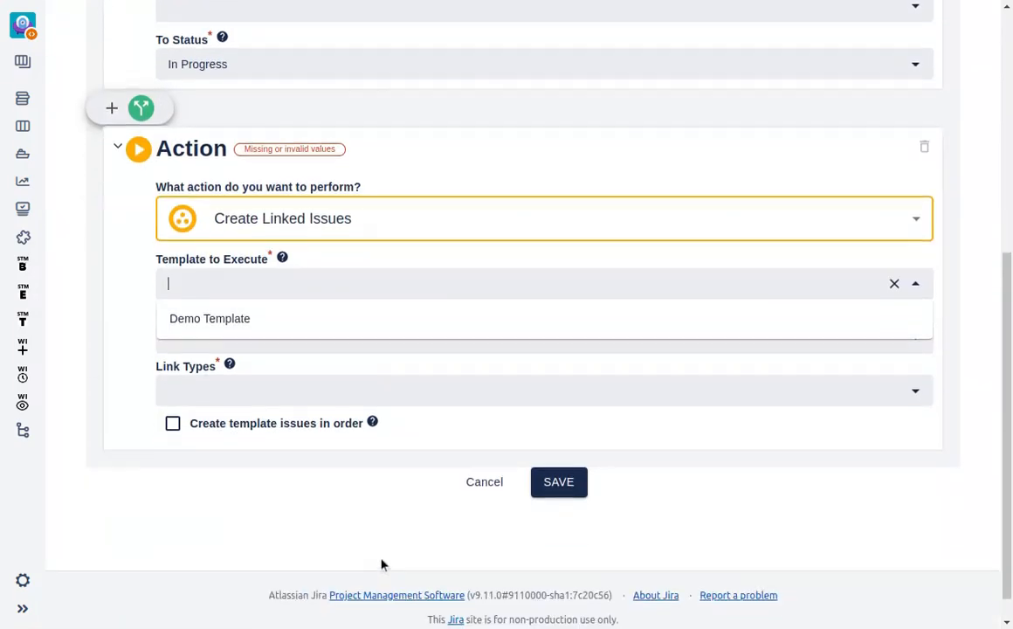
left_click(289, 324)
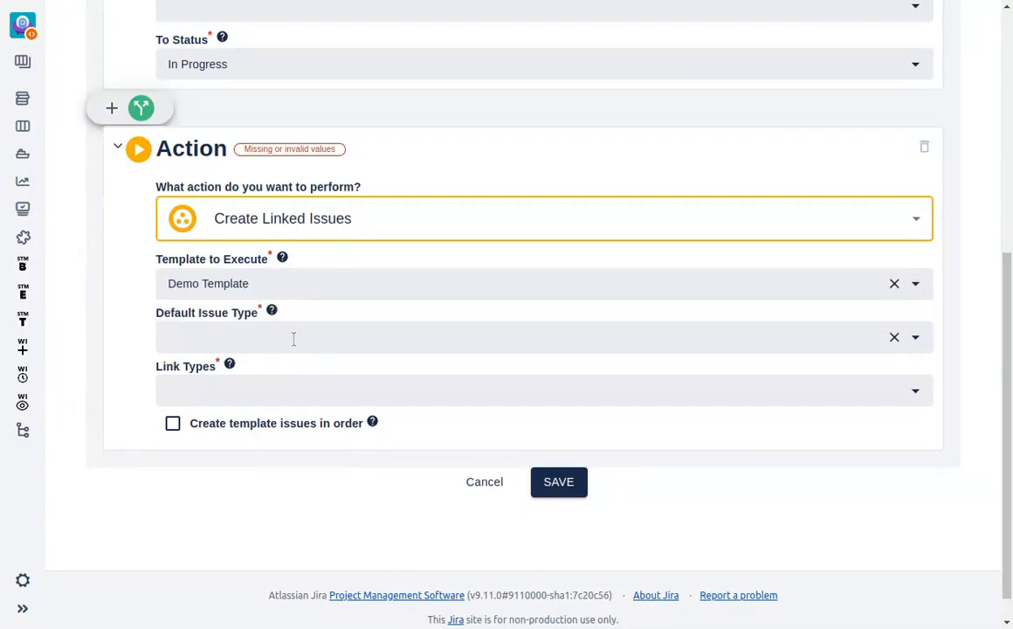
Set the action's default issue type to Story and its link type to "Blocks : blocks".
left_click(292, 338)
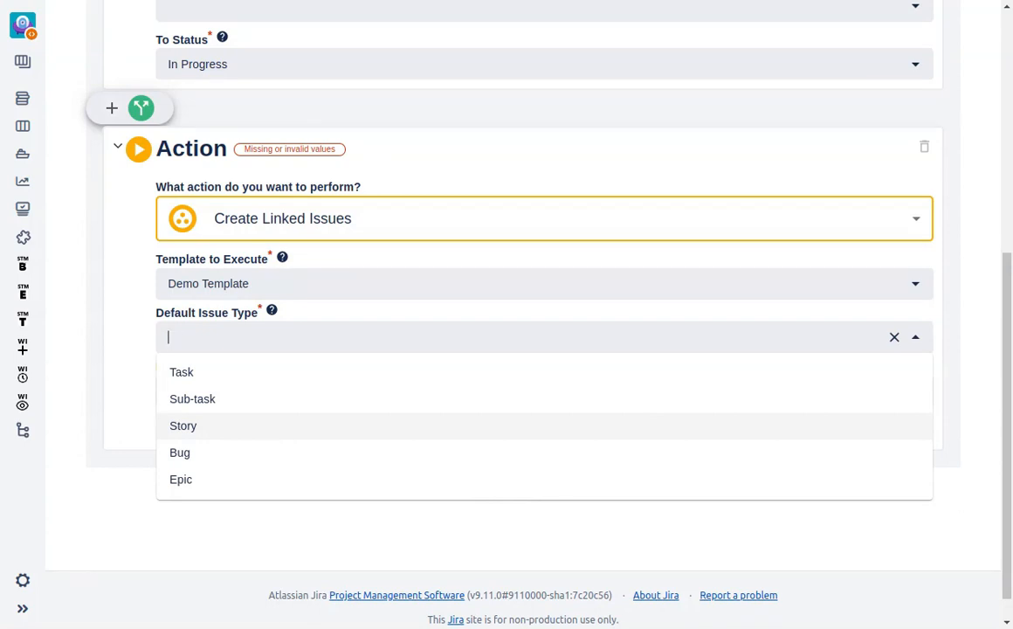
key("Return")
left_click(269, 390)
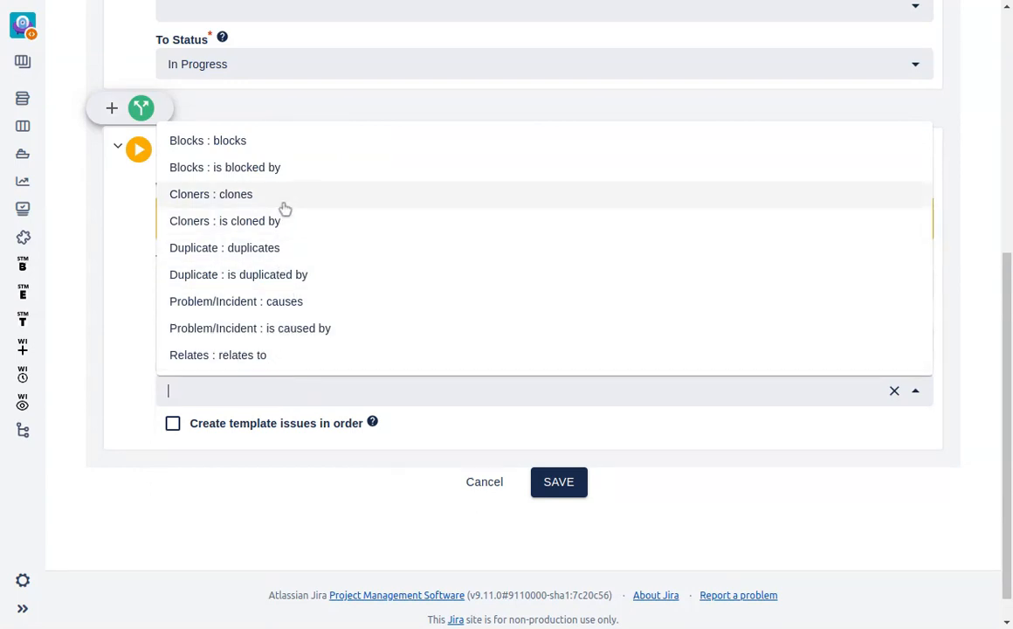
left_click(255, 142)
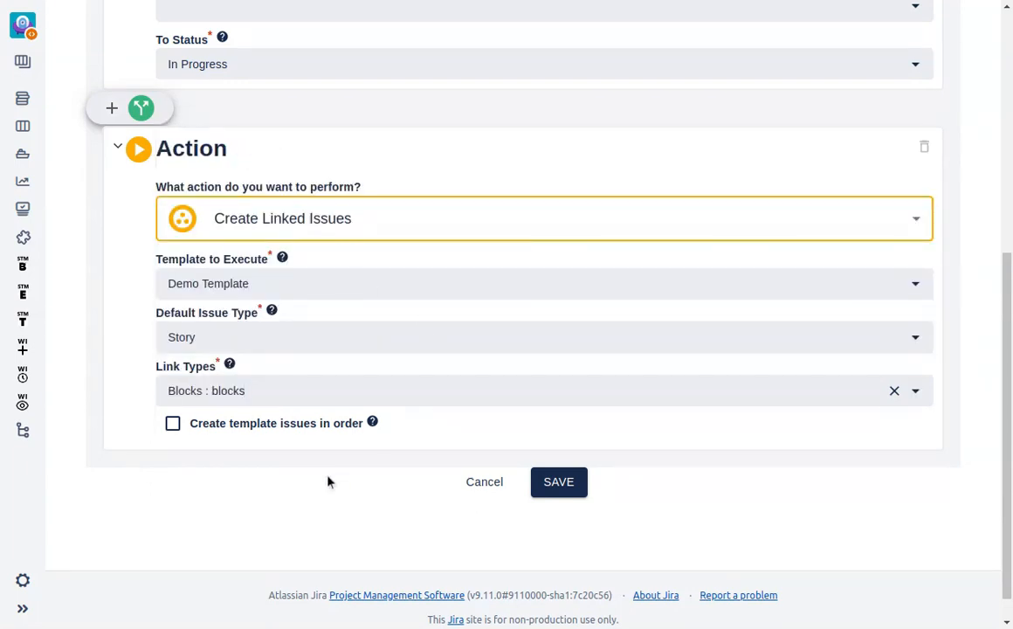
scroll(328, 480, "up", 3)
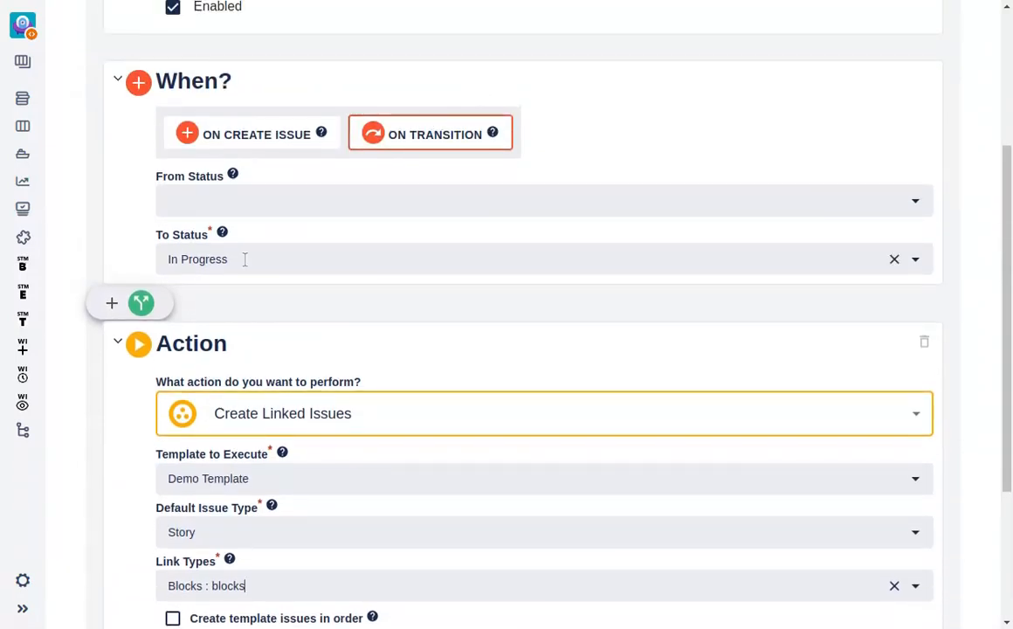
Save the executor and transition the Demo Epic issue to In Progress.
scroll(398, 396, "down", 3)
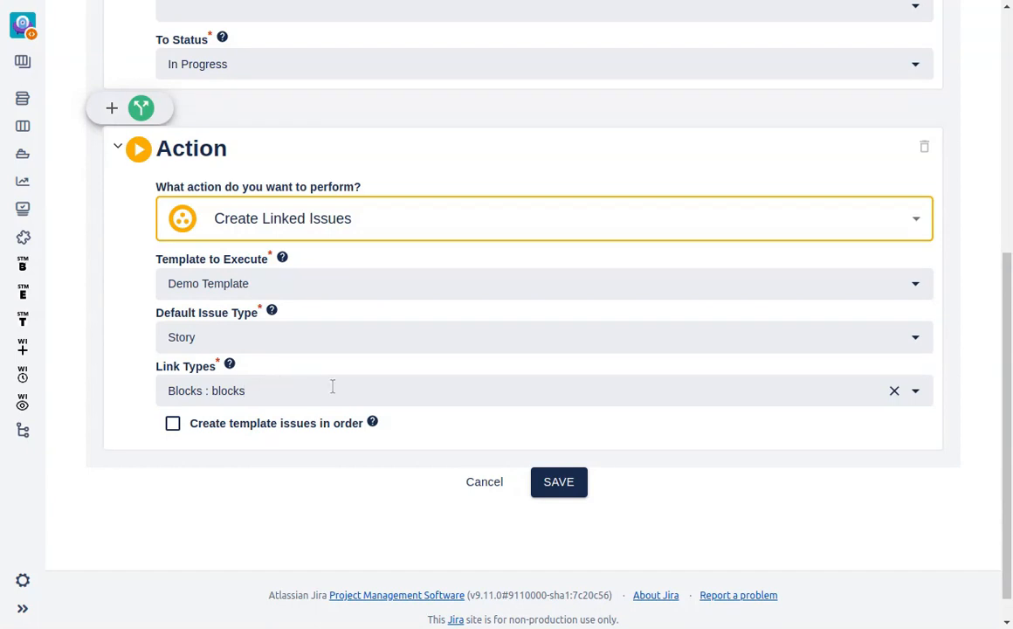
left_click(558, 482)
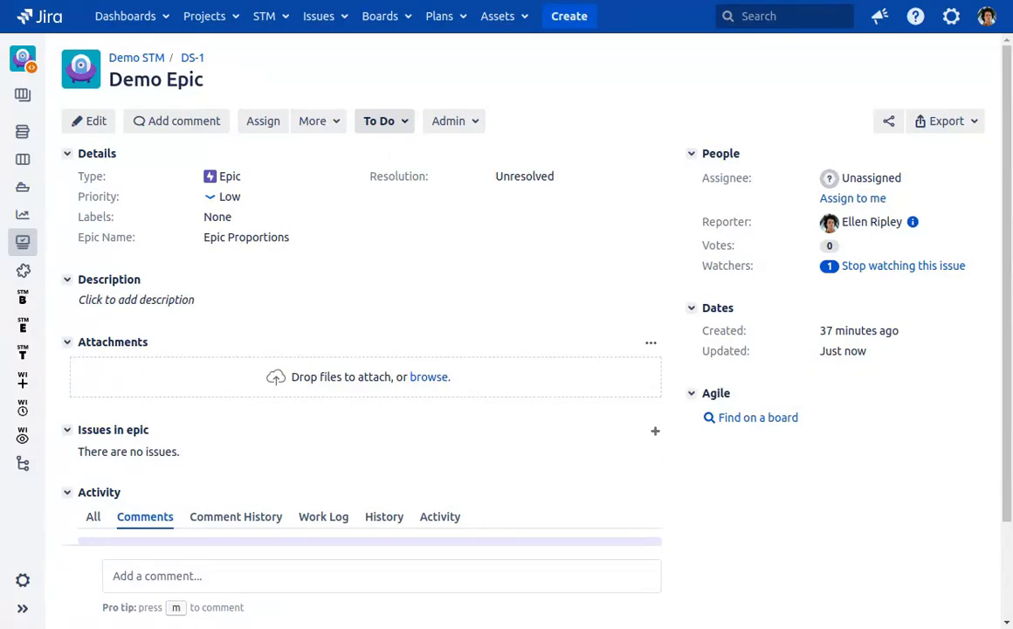
left_click(393, 126)
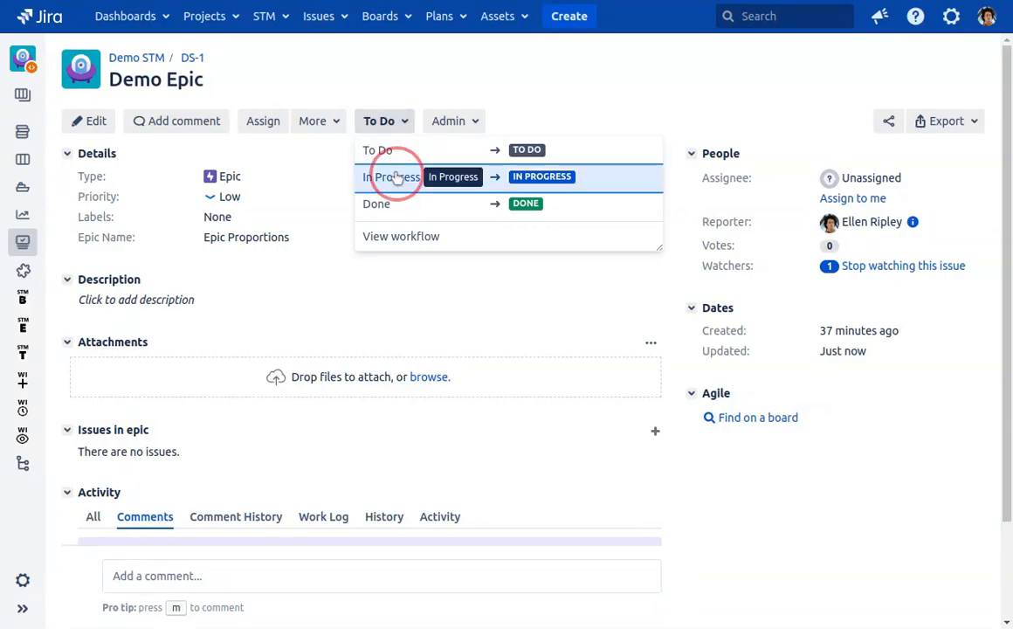
left_click(396, 178)
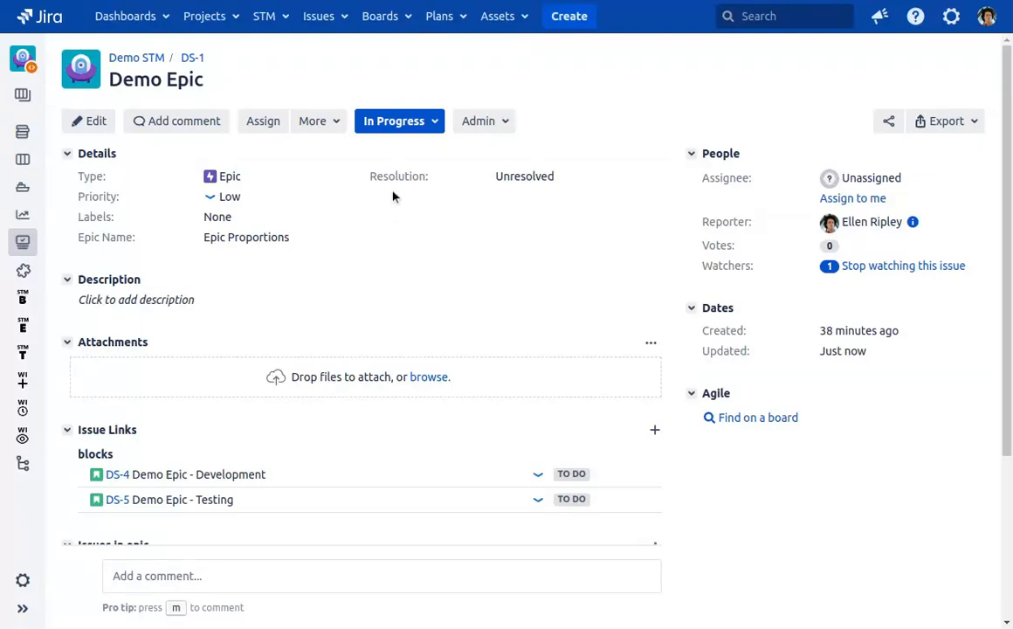
Open the Create Bulk Linked Issues form for the Demo Epic issue.
left_click(336, 125)
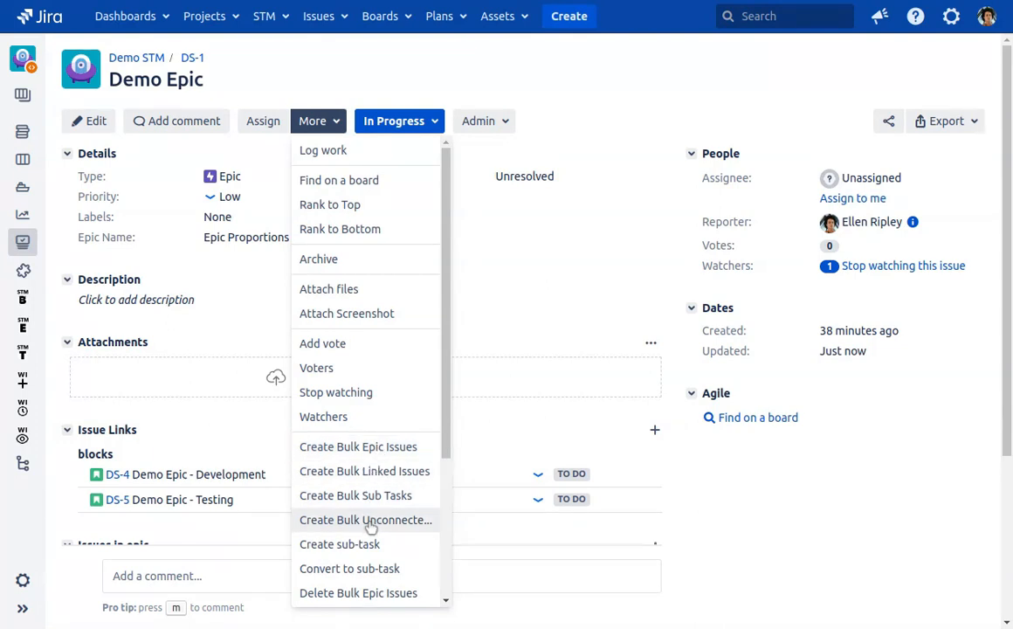
scroll(380, 509, "down", 3)
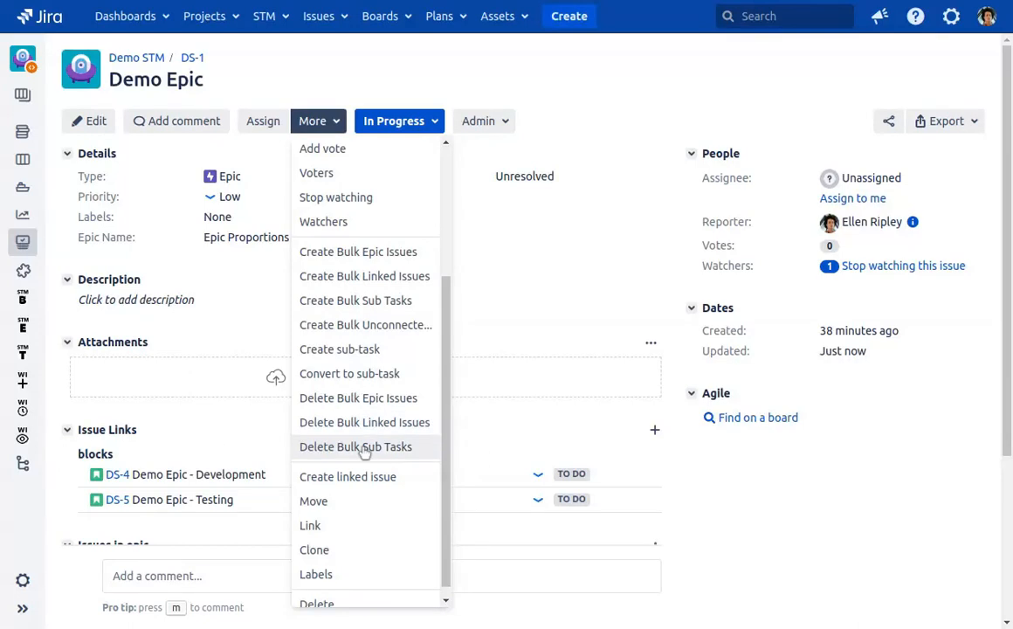
scroll(373, 439, "up", 2)
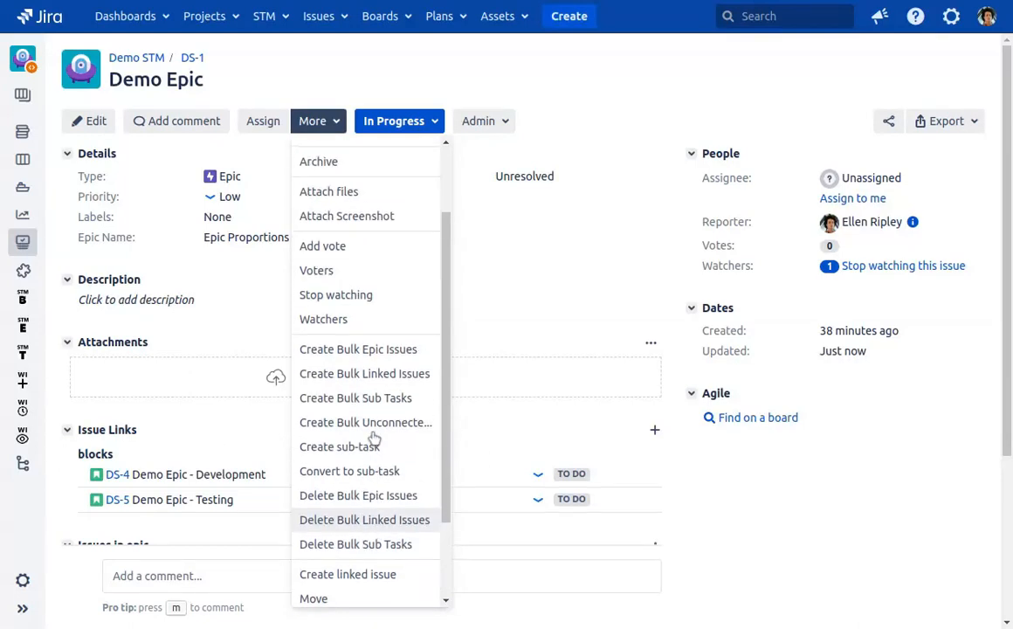
left_click(378, 374)
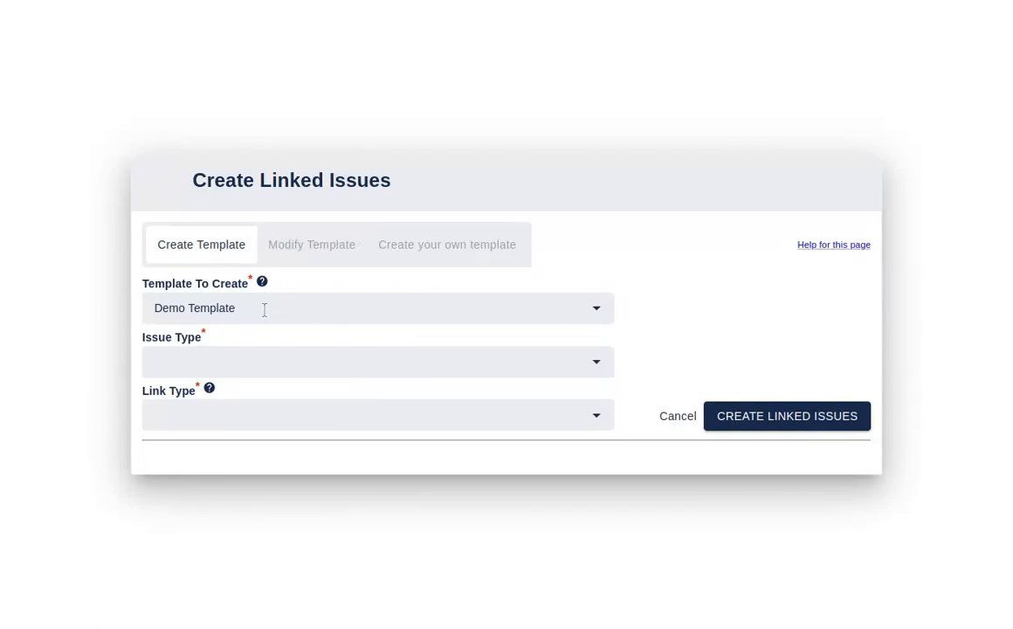
Create linked issues from Demo Template with issue type Bug and link type "Duplicate : duplicates".
left_click(259, 362)
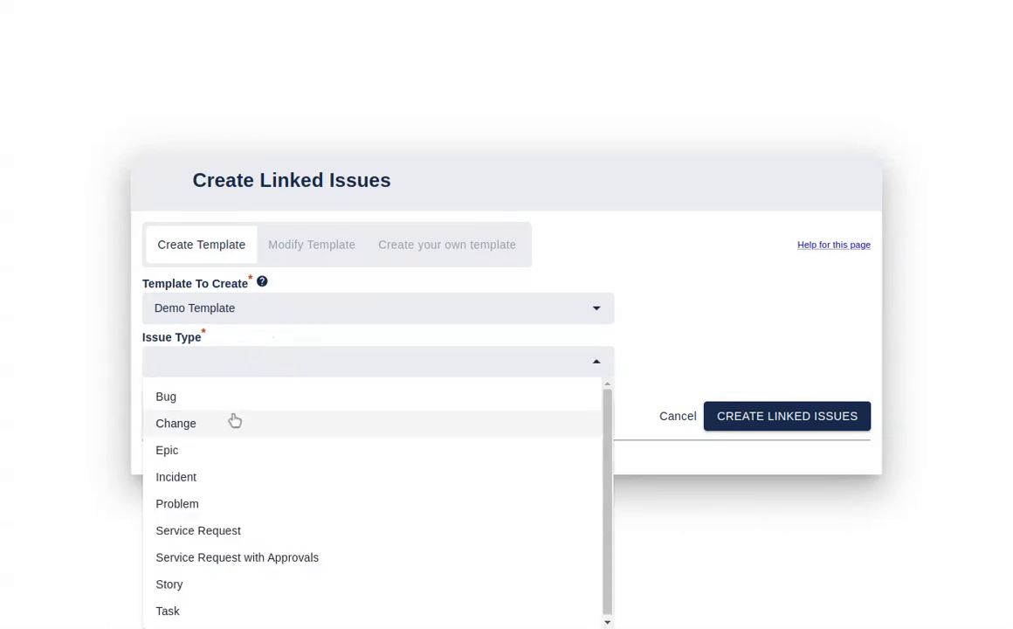
left_click(229, 400)
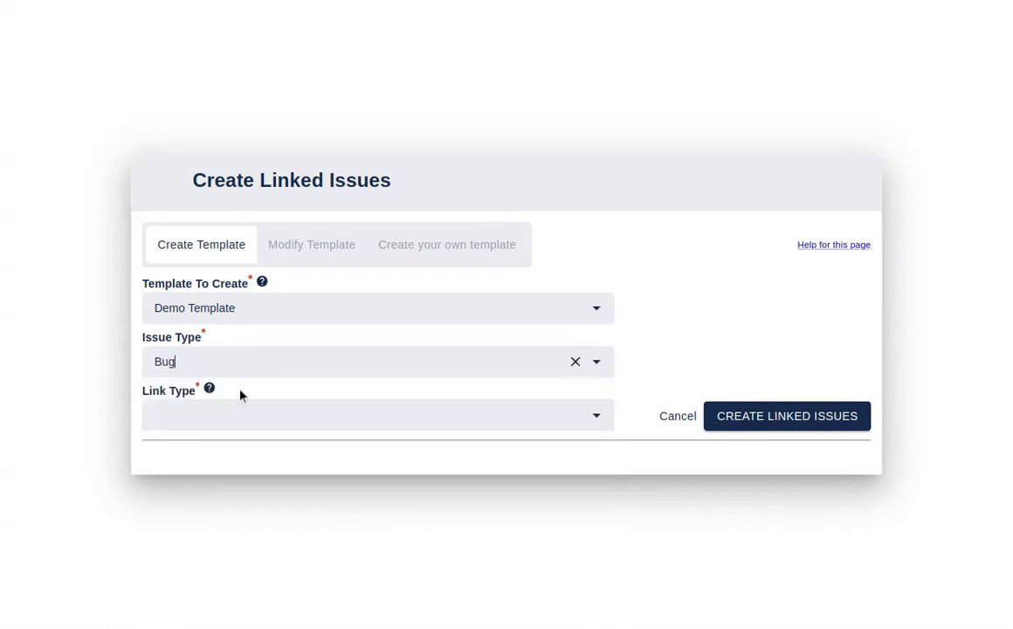
left_click(234, 414)
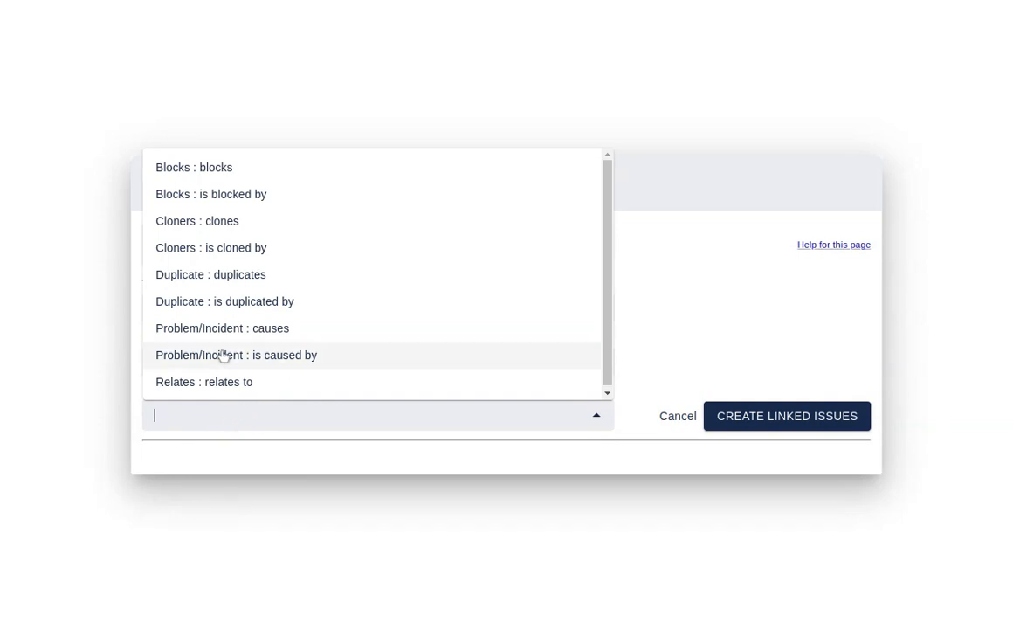
left_click(223, 276)
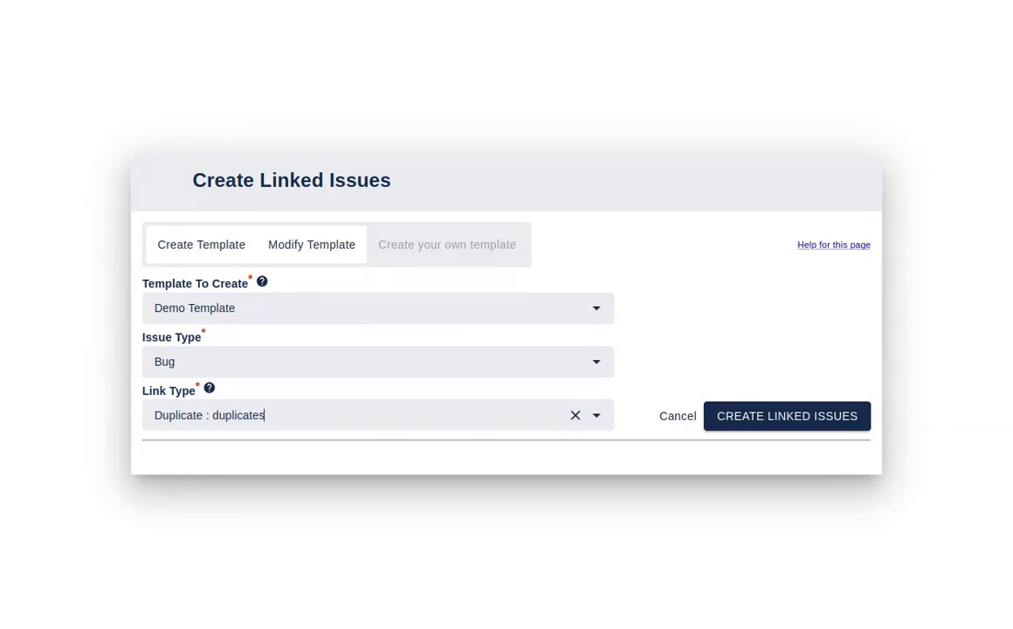
left_click(387, 247)
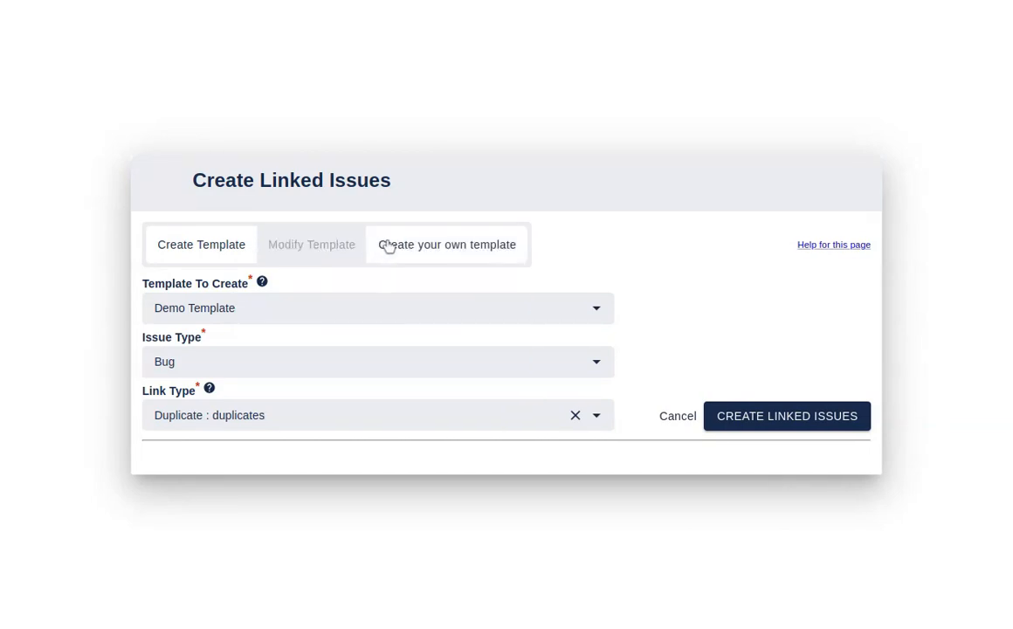
left_click(749, 423)
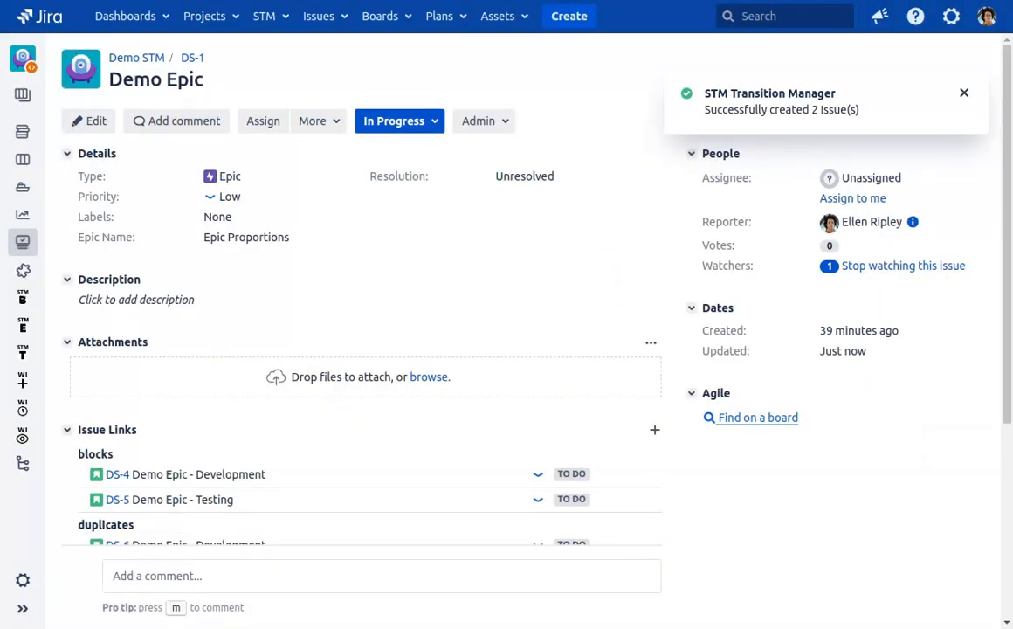
scroll(396, 378, "down", 2)
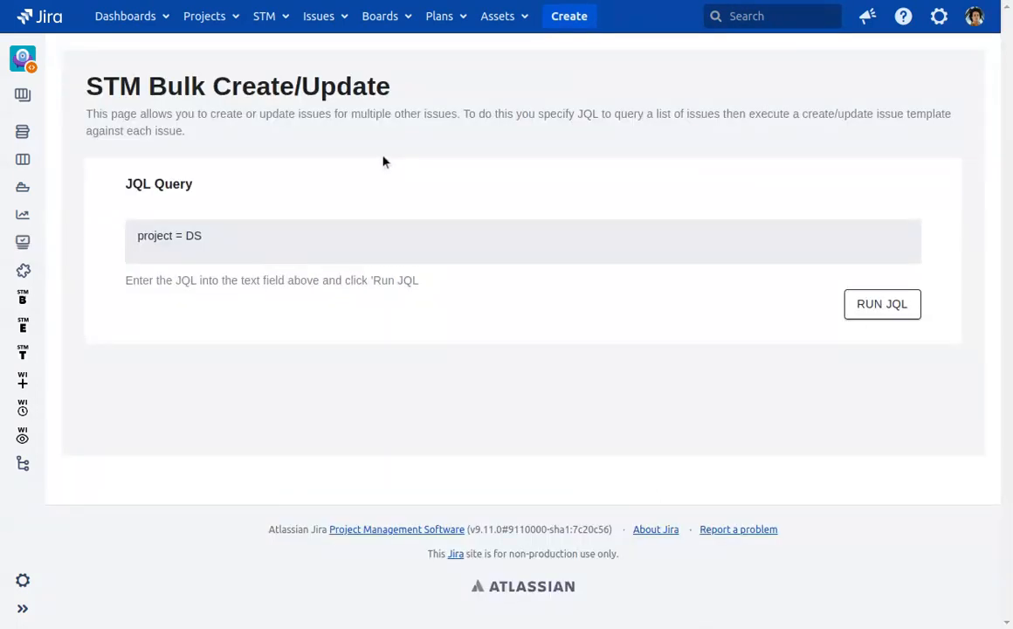
Run the JQL query project = DS and issuetype = "Story" and exclude DS-6 from the selected issues.
left_click(289, 248)
key("ctrl+a")
type("project = DS and issuetype = \"Story\"")
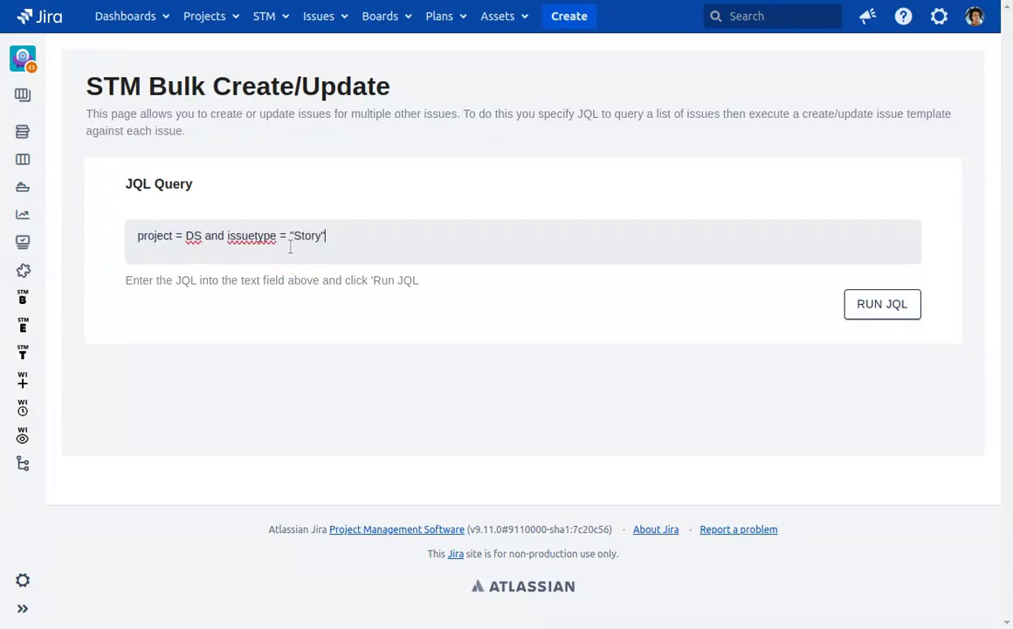
left_click(869, 303)
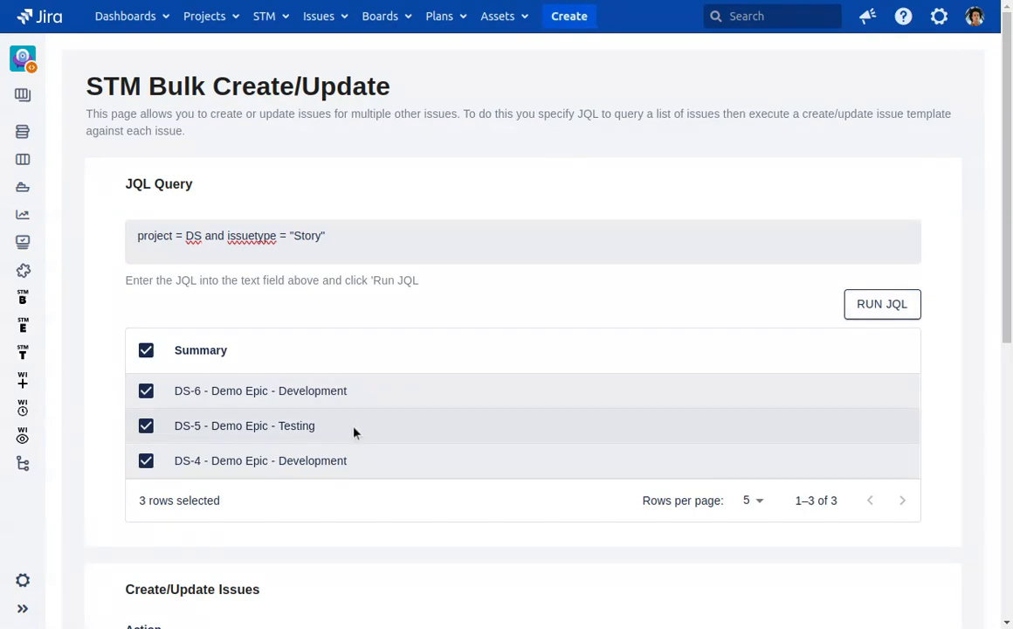
left_click(146, 391)
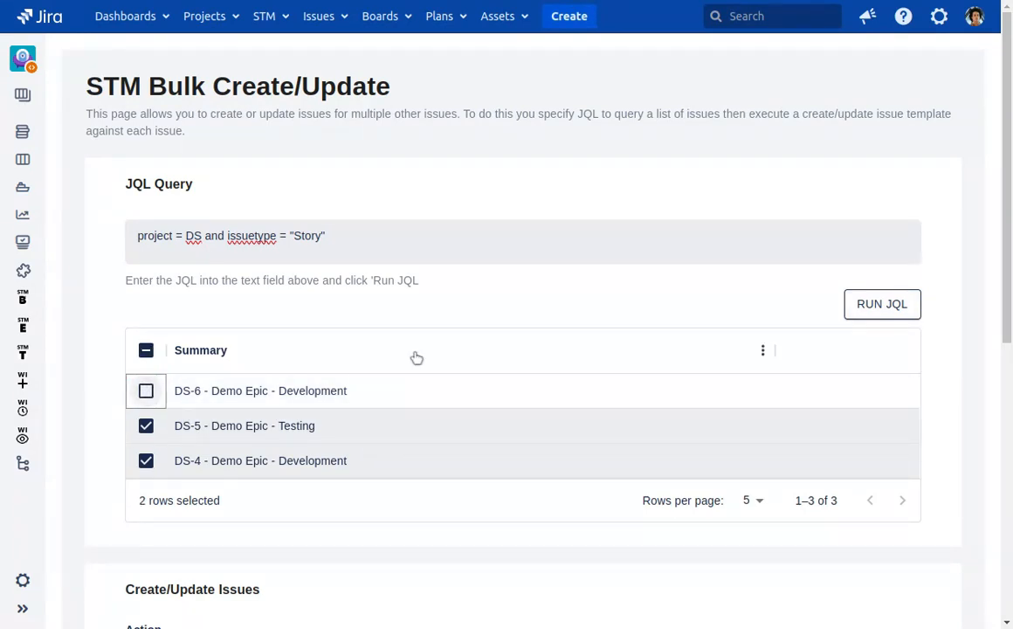
Choose Create Issues as the bulk action for the selected stories.
scroll(430, 411, "down", 3)
scroll(366, 435, "down", 1)
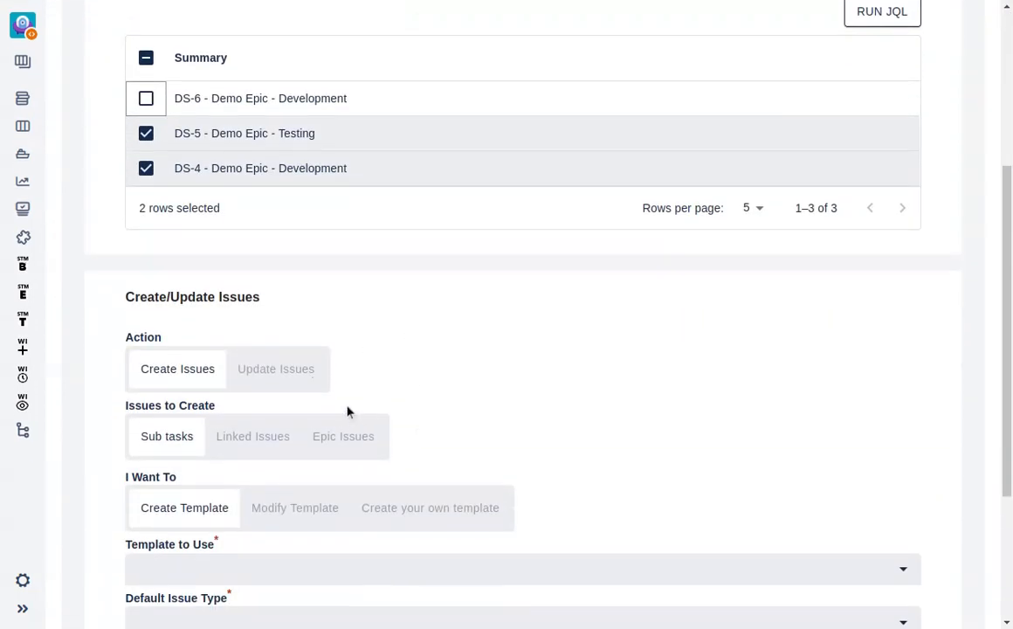
left_click(194, 368)
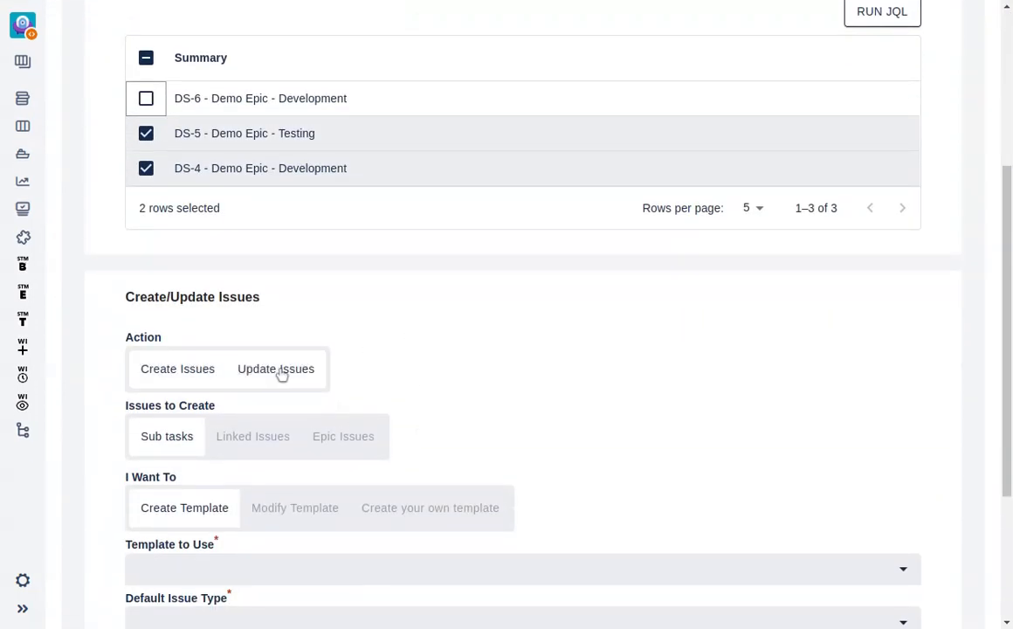